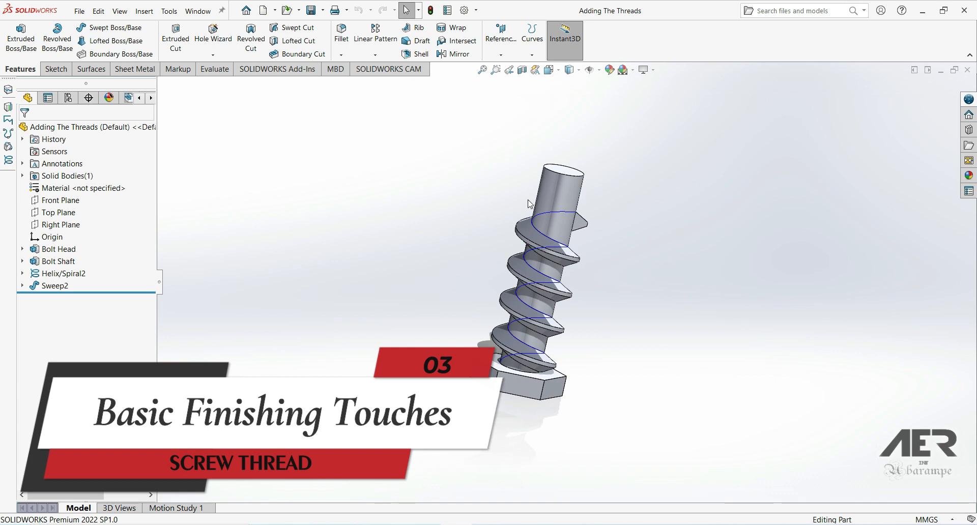
Examine the swept thread on the bolt shaft, especially the flat face where its upper end stops
scroll(580, 224, "down", 2)
middle_click_drag(580, 224, 542, 230)
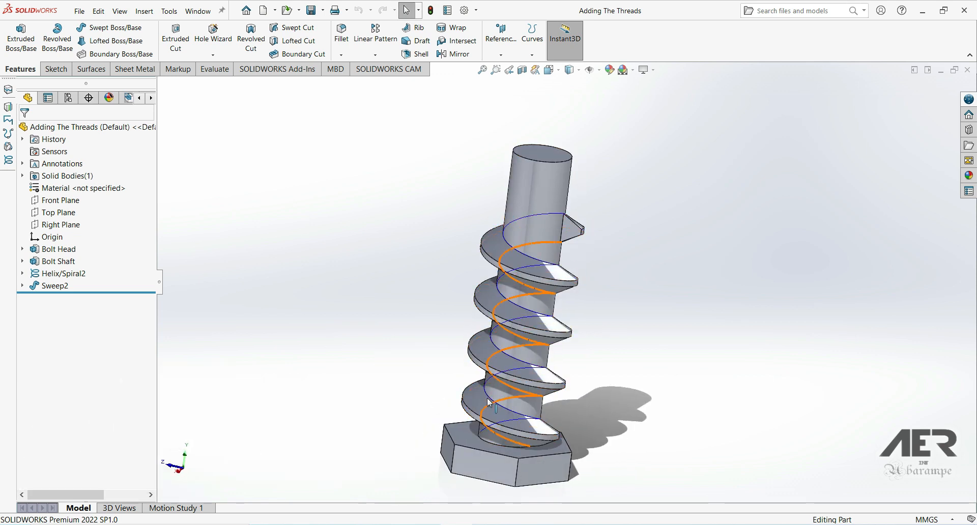
middle_click_drag(617, 327, 636, 298)
middle_click_drag(584, 235, 573, 255)
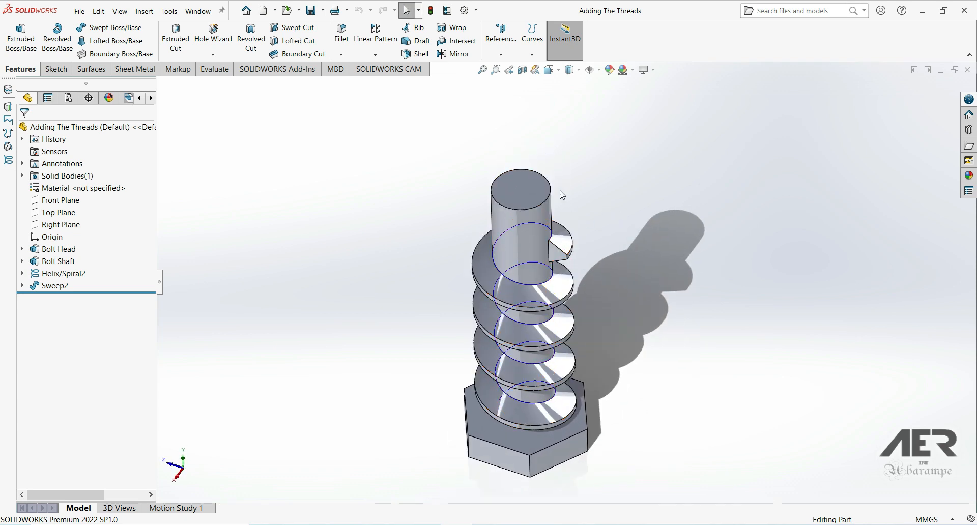
scroll(555, 281, "up", 1)
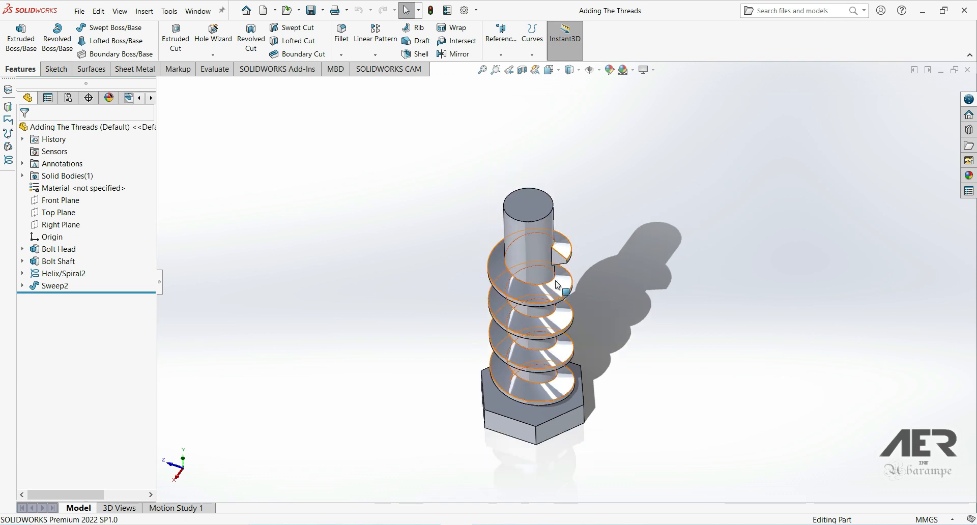
scroll(540, 249, "down", 3)
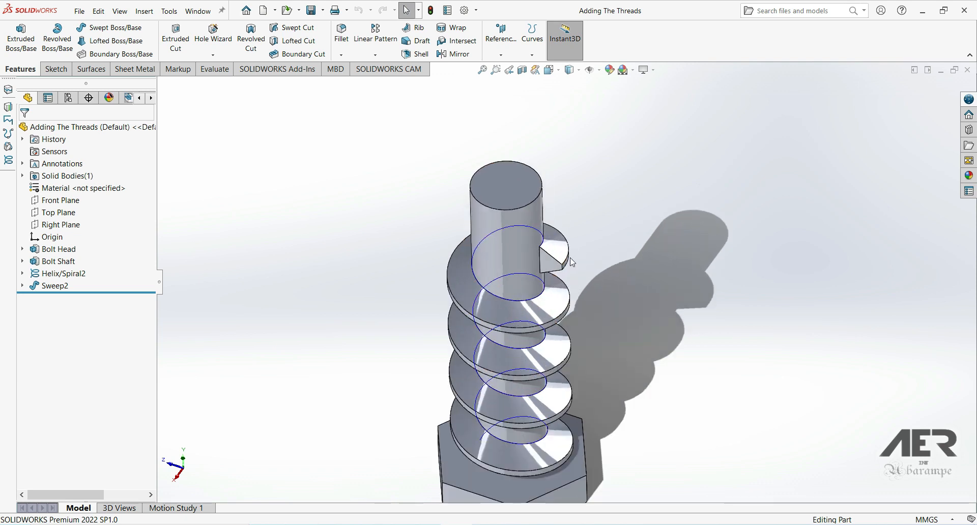
middle_click_drag(538, 248, 533, 300)
middle_click_drag(540, 226, 576, 235)
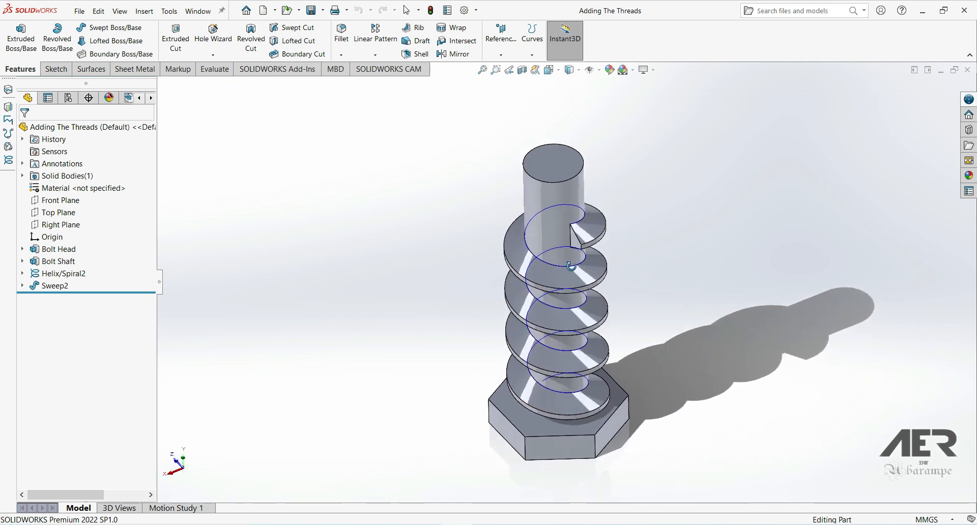
scroll(598, 238, "down", 5)
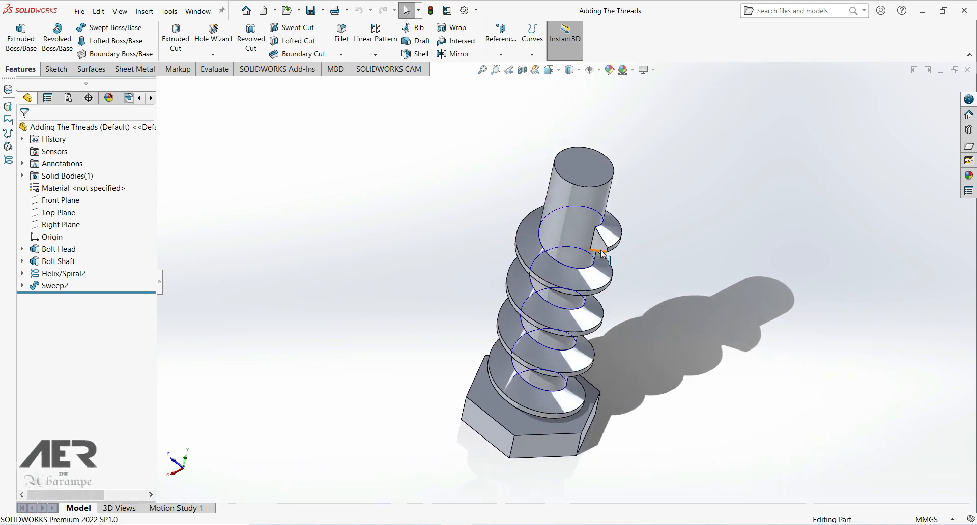
scroll(596, 250, "down", 3)
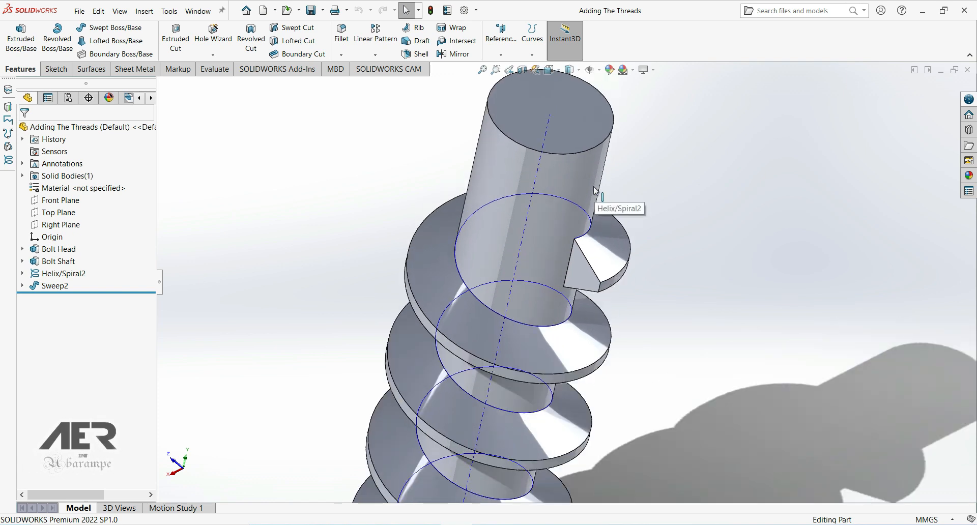
middle_click_drag(571, 174, 580, 209)
scroll(572, 175, "up", 2)
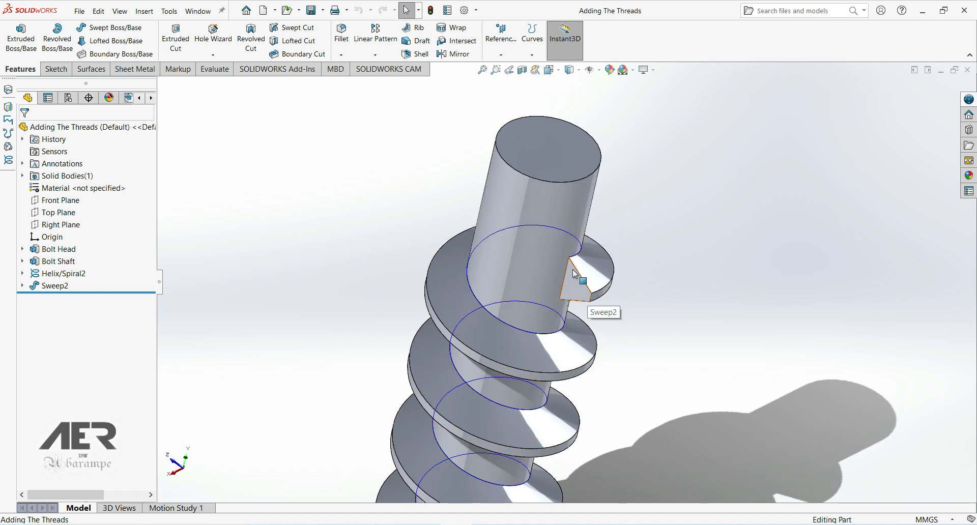
scroll(576, 275, "down", 2)
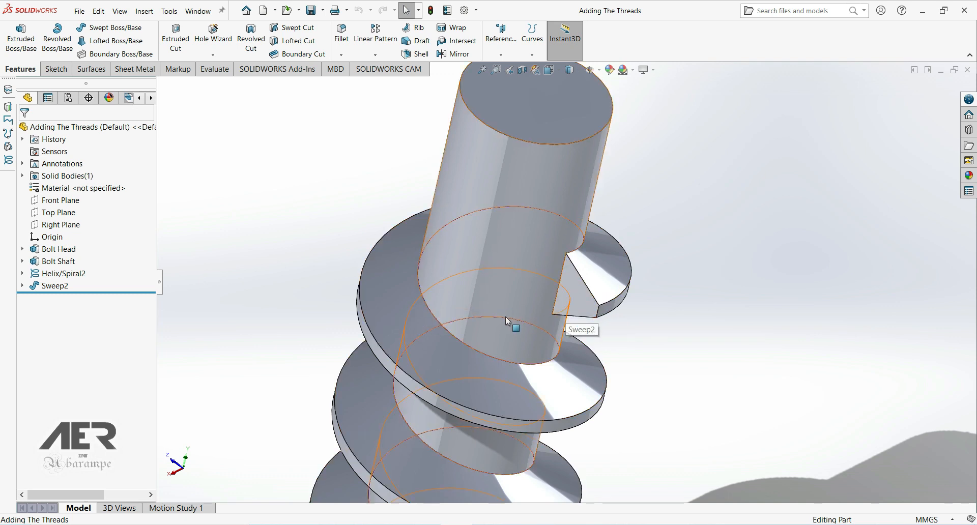
scroll(566, 342, "down", 2)
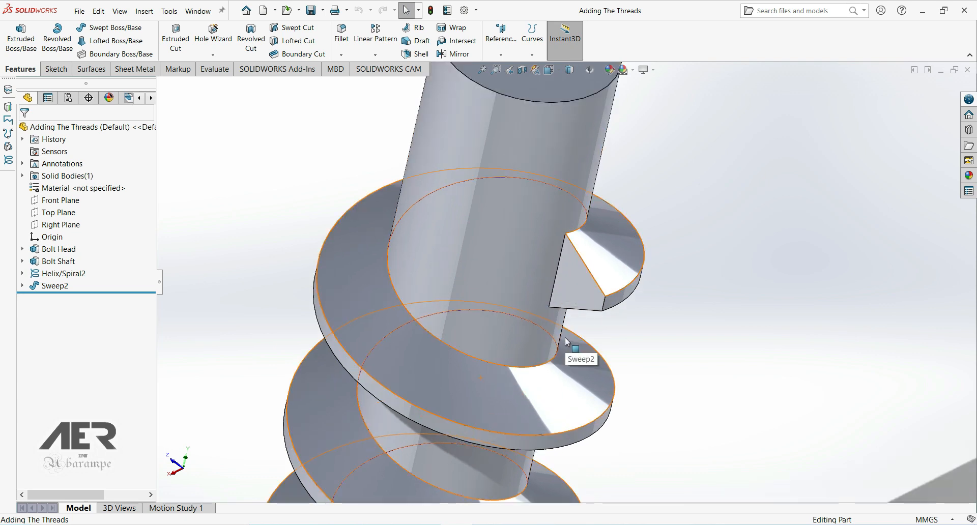
scroll(579, 265, "up", 2)
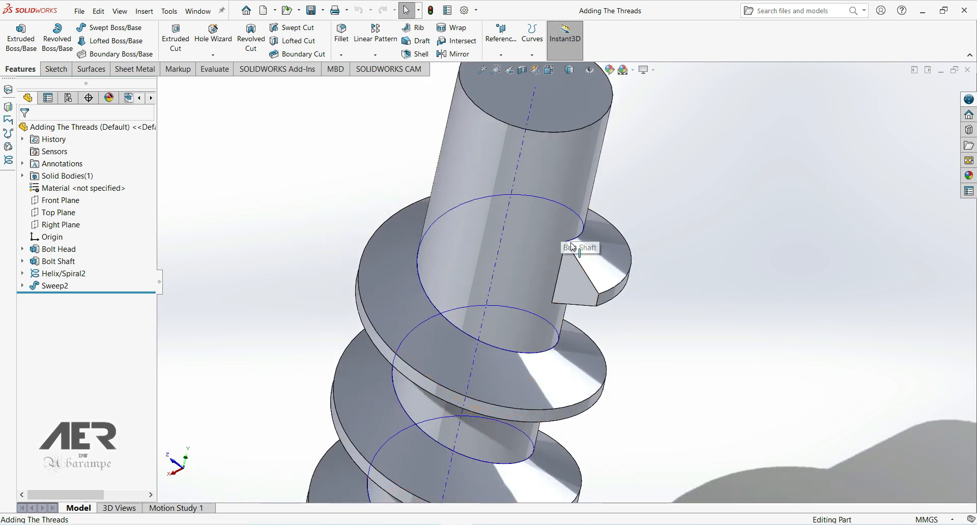
Sketch on the flat face at the thread's upper end, converting the face's edges into sketch entities, and close the sketch
left_click(571, 287)
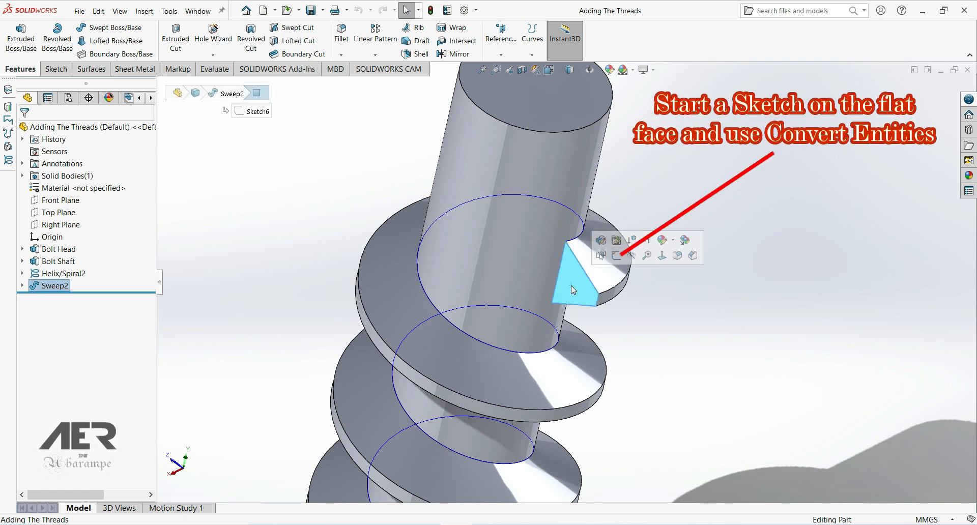
left_click(616, 255)
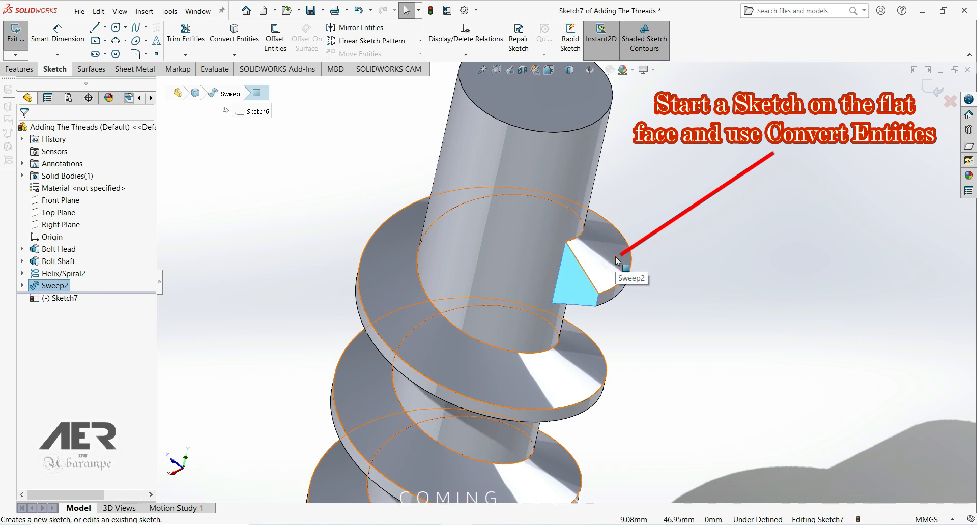
scroll(723, 265, "up", 1)
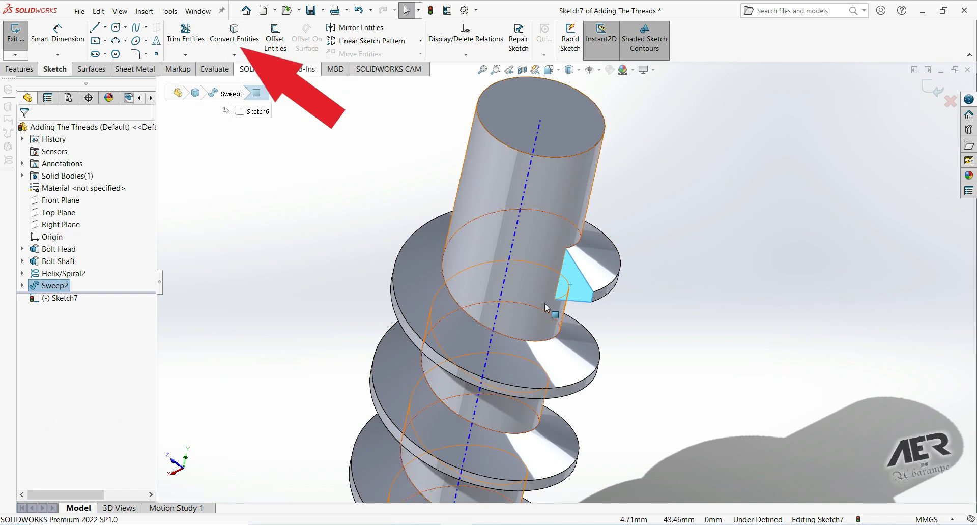
left_click(243, 42)
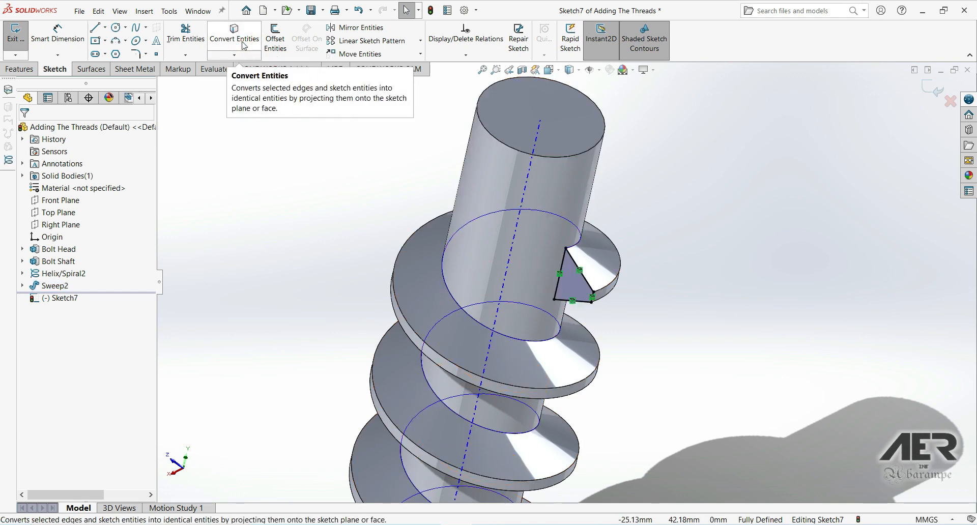
scroll(574, 288, "down", 2)
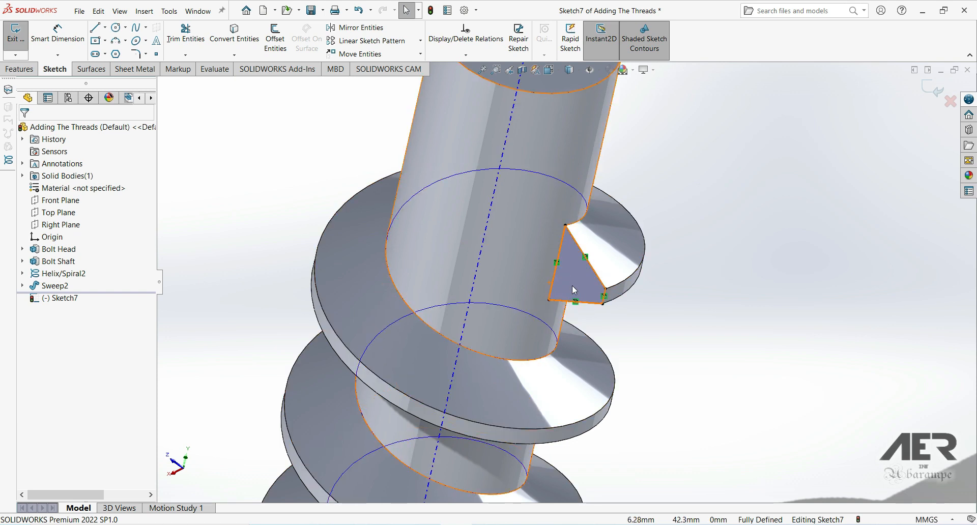
left_click(933, 90)
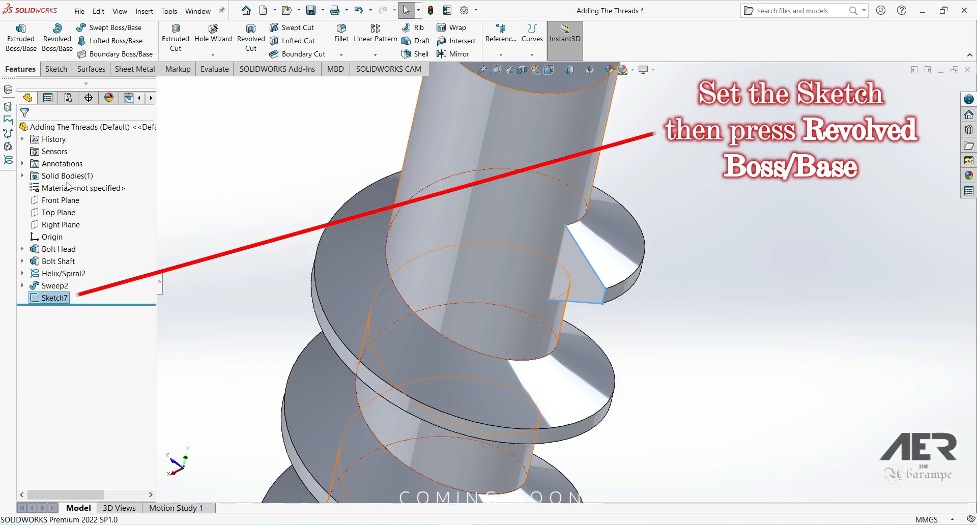
Revolve the converted thread profile as a merged boss by 120 degrees about its inner line along the shaft
left_click(53, 51)
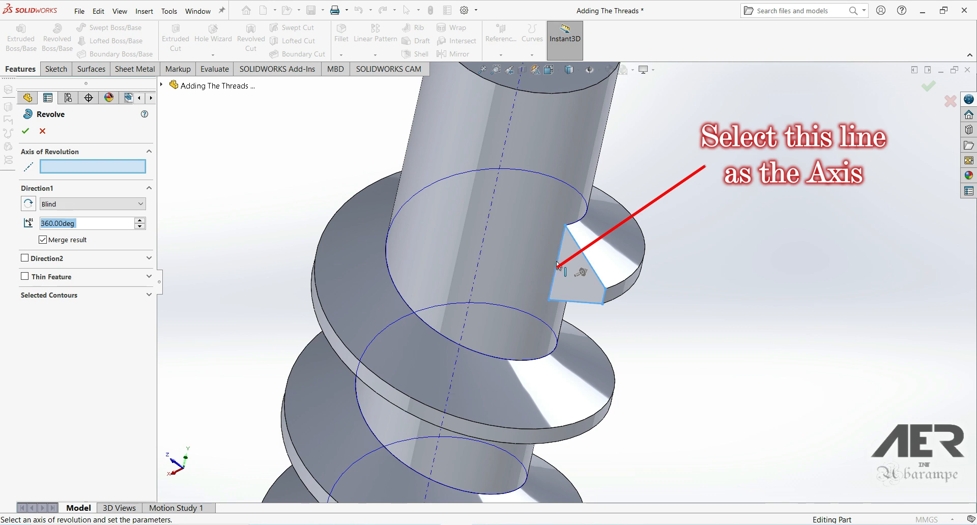
left_click(557, 261)
mouse_move(555, 266)
middle_mouse_down()
mouse_move(554, 244)
mouse_move(546, 279)
middle_mouse_up()
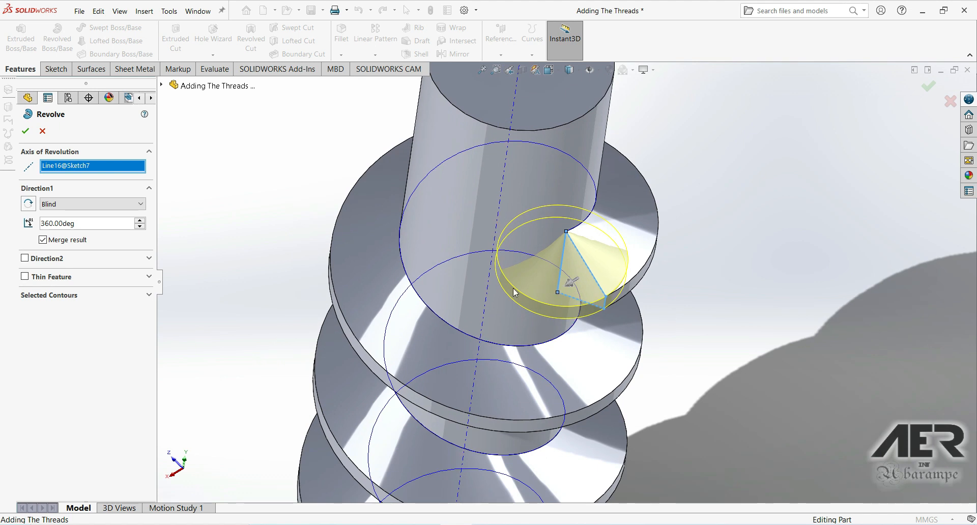
middle_click_drag(562, 260, 571, 275)
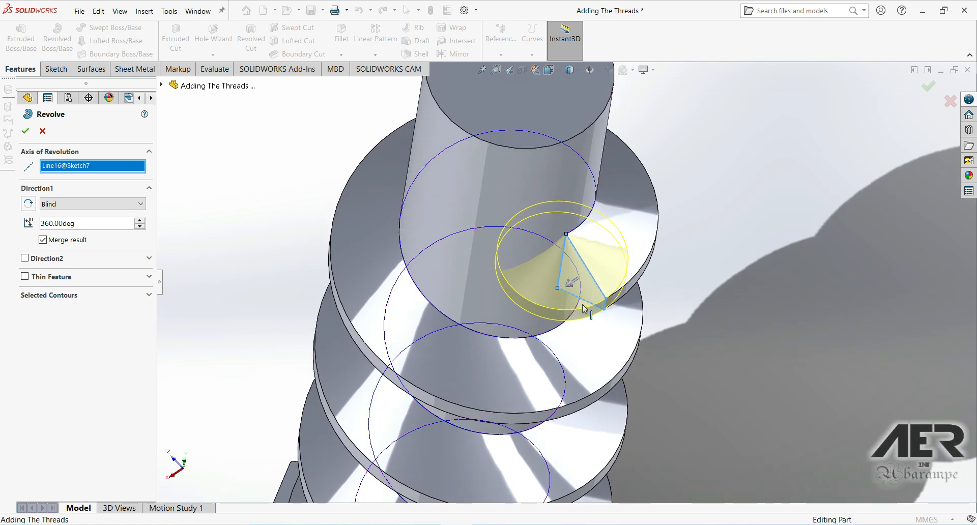
double_click(100, 226)
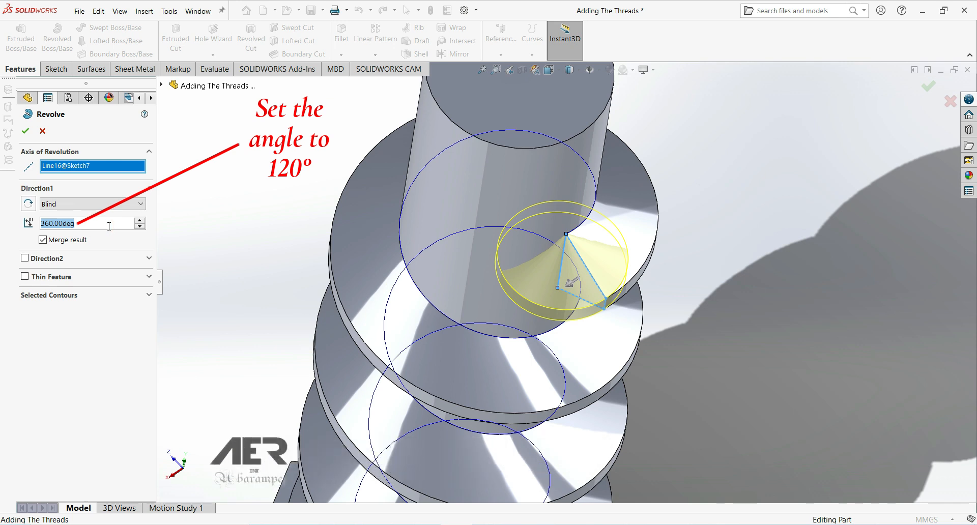
type("120")
key("Return")
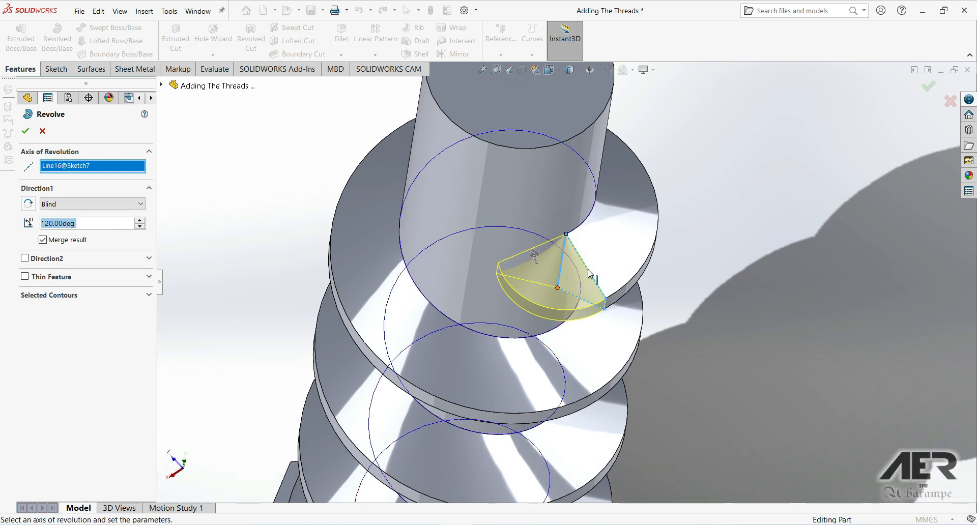
middle_click_drag(582, 277, 551, 253)
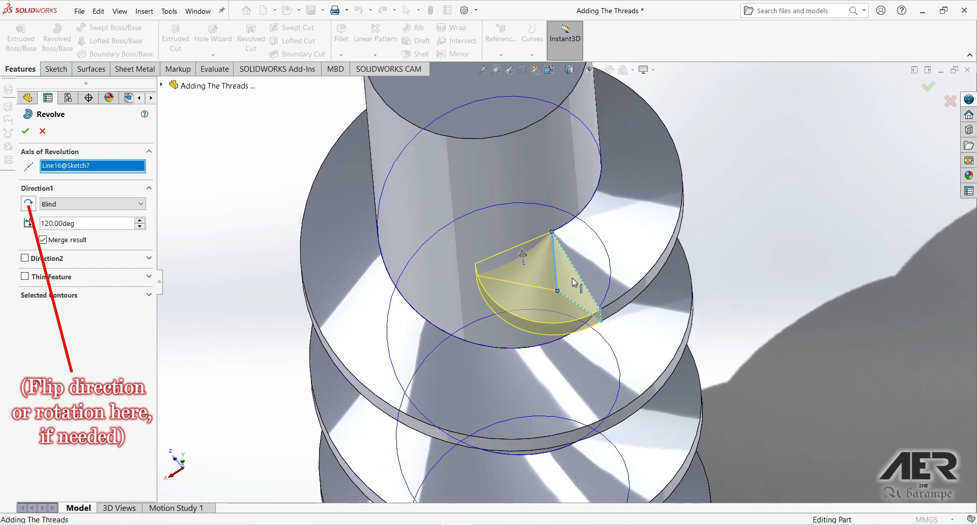
middle_click_drag(538, 297, 517, 185)
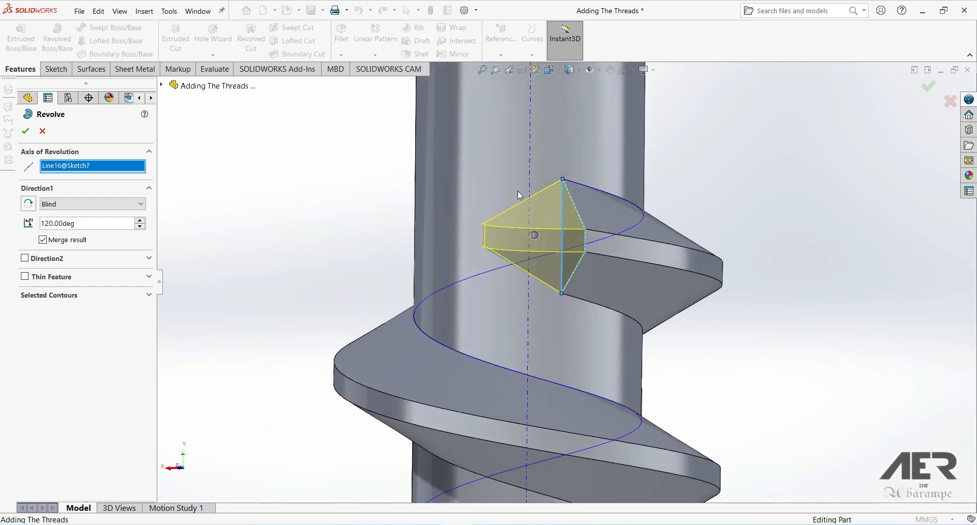
left_click(25, 131)
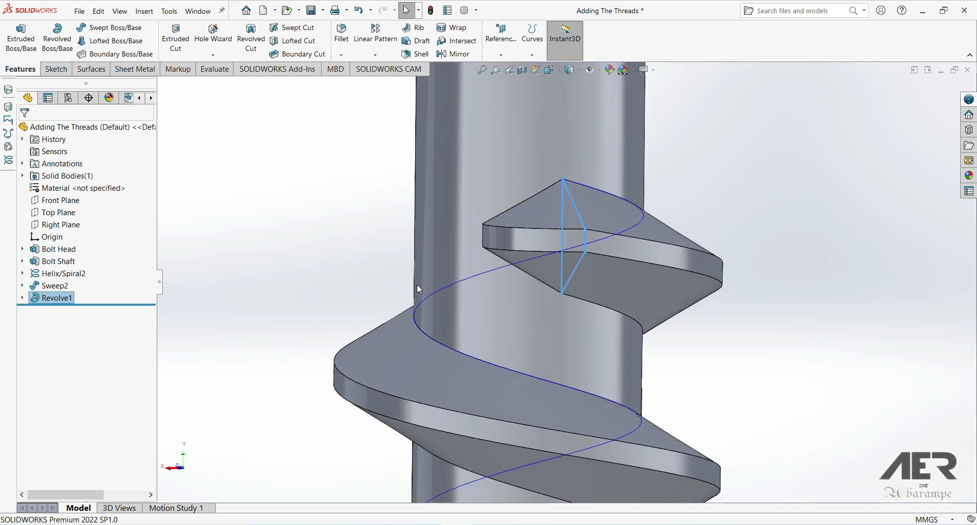
Rename the new revolve feature as Thread End
middle_click_drag(567, 284, 636, 445)
scroll(636, 445, "down", 3)
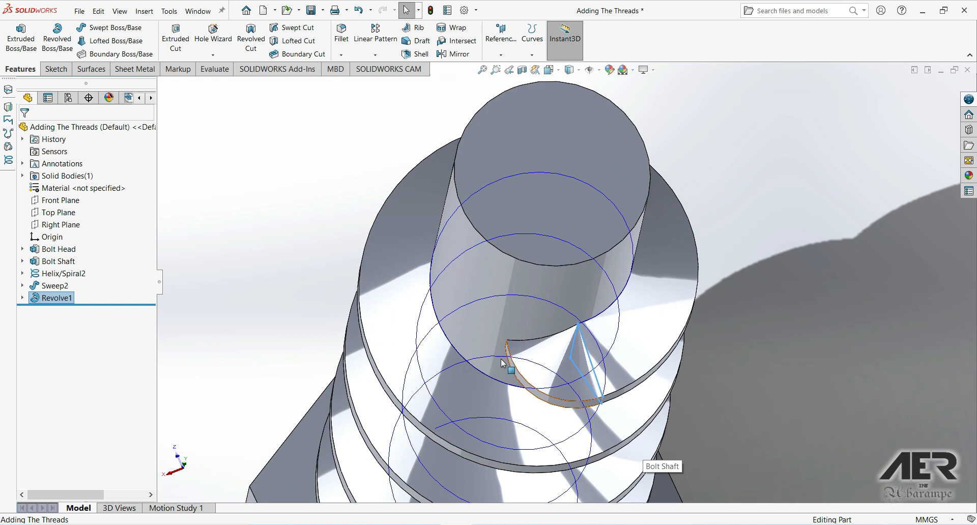
middle_click_drag(604, 369, 478, 350)
scroll(616, 331, "up", 5)
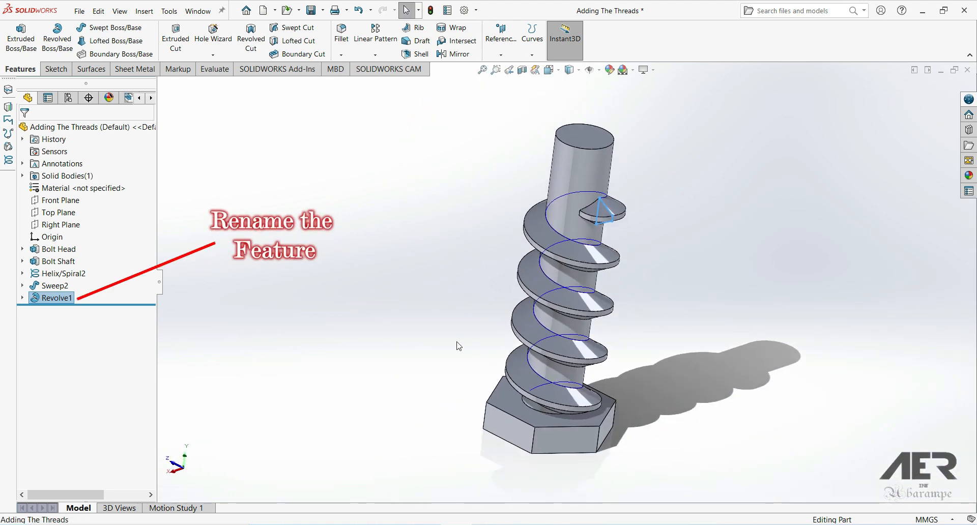
left_click(56, 298)
left_click(59, 298)
type("Thread End")
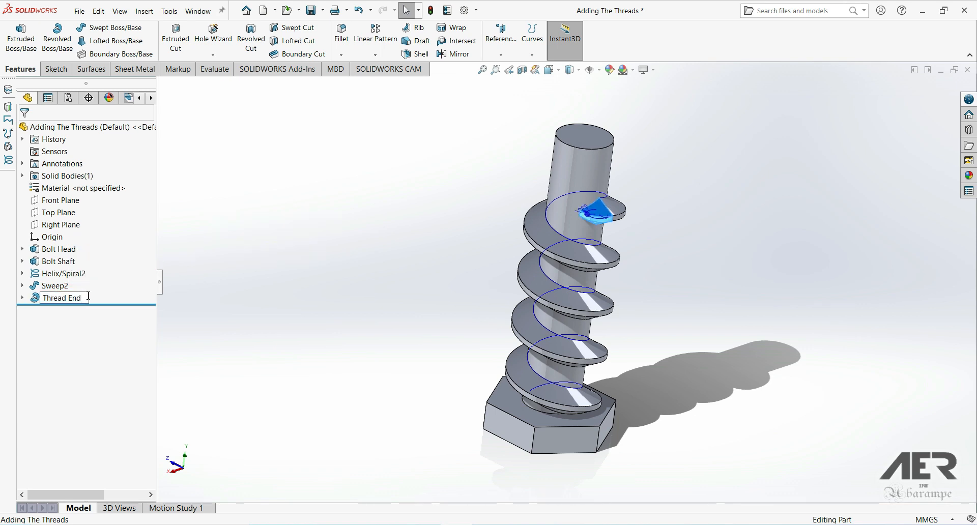
key("Return")
Rename the sweep feature as Thread and clear the selection
left_click(85, 288)
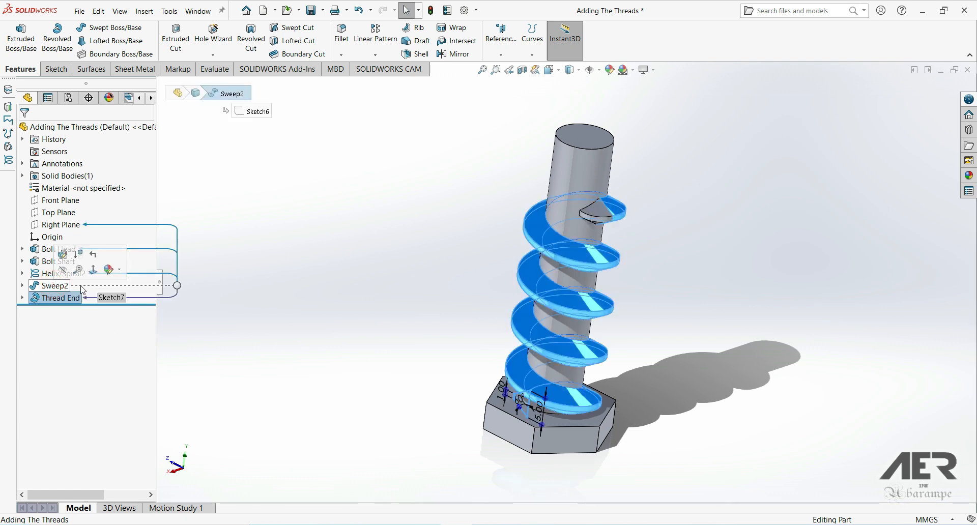
left_click(86, 289)
type("T")
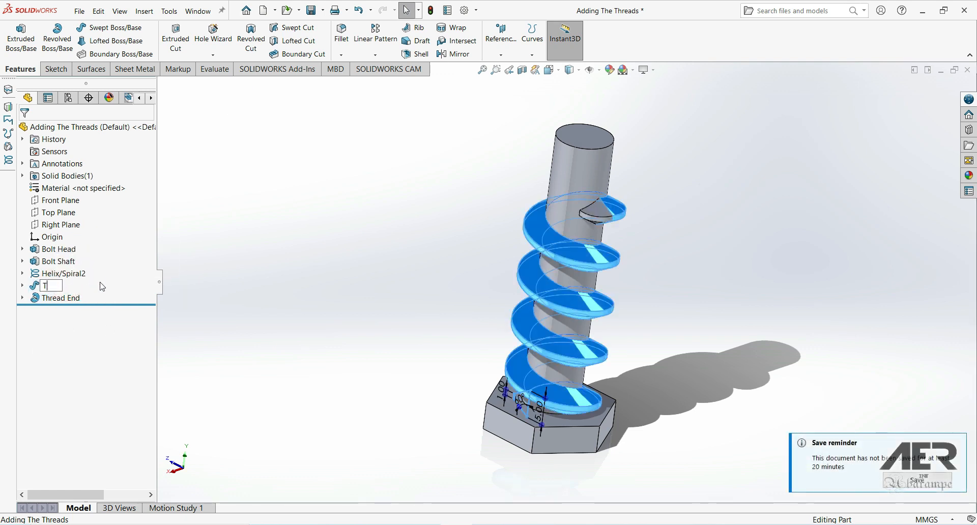
type("hread")
key("Return")
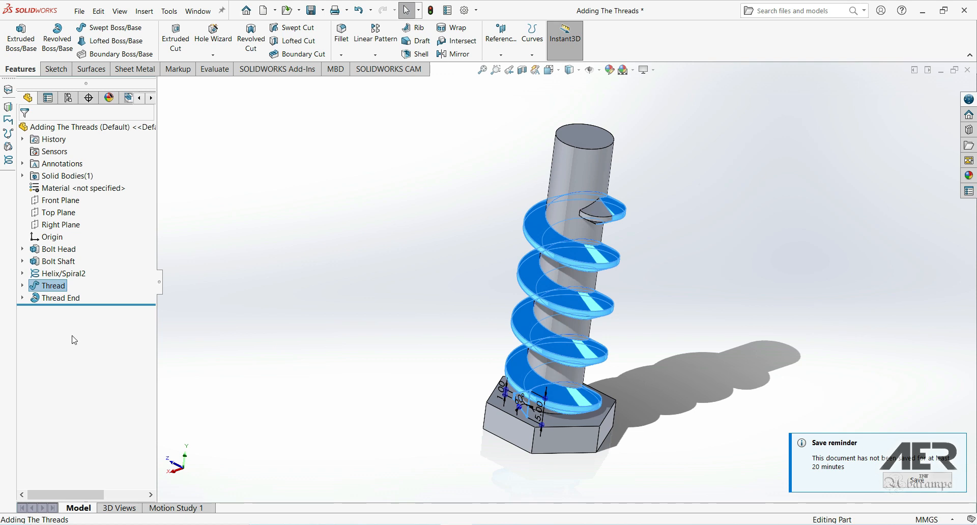
left_click(358, 264)
Chamfer the circular edge at the free end of the bolt shaft with a 2 mm distance at 45 degrees
mouse_move(357, 264)
middle_mouse_down()
mouse_move(359, 320)
mouse_move(374, 259)
middle_mouse_up()
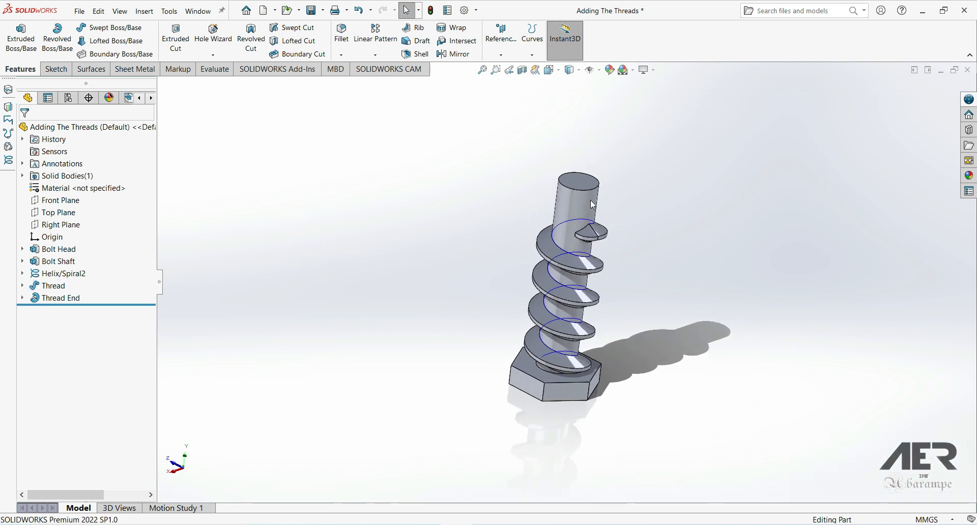
scroll(605, 192, "down", 3)
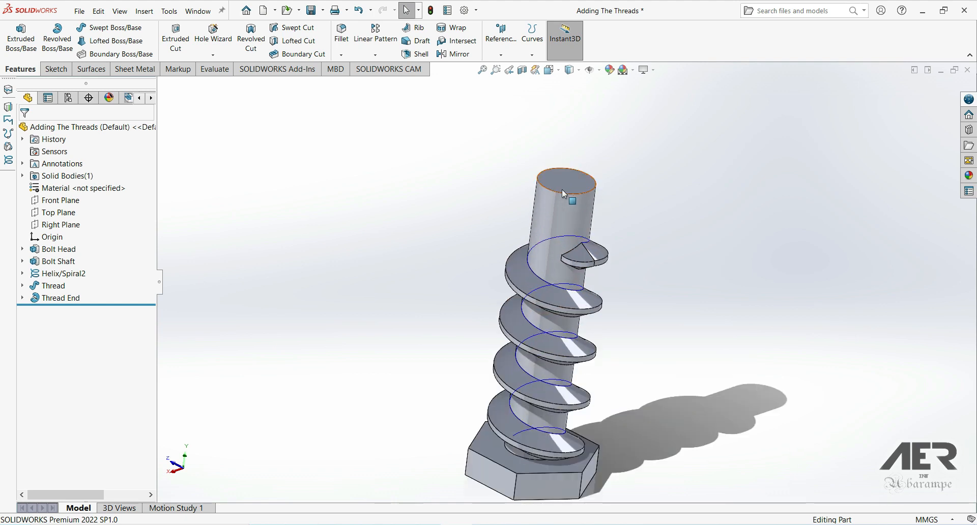
middle_click_drag(481, 161, 497, 179)
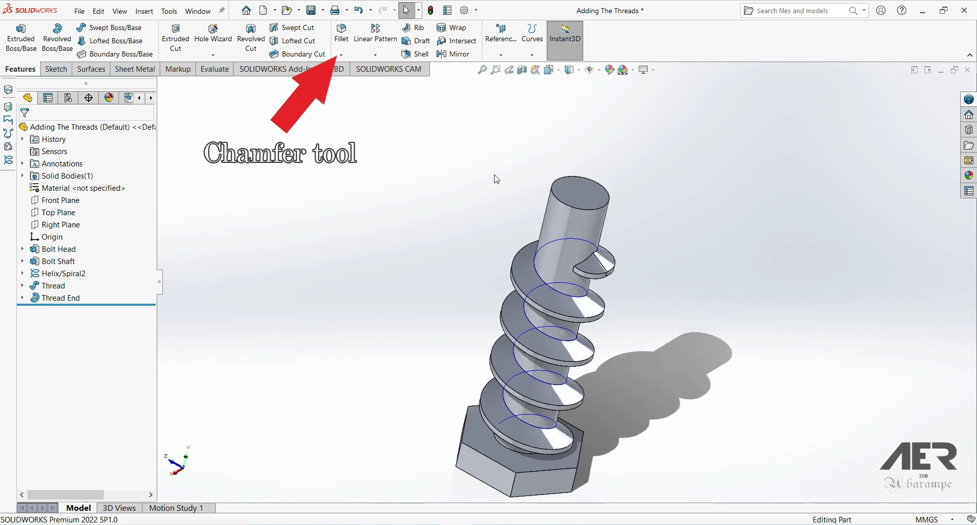
left_click(341, 55)
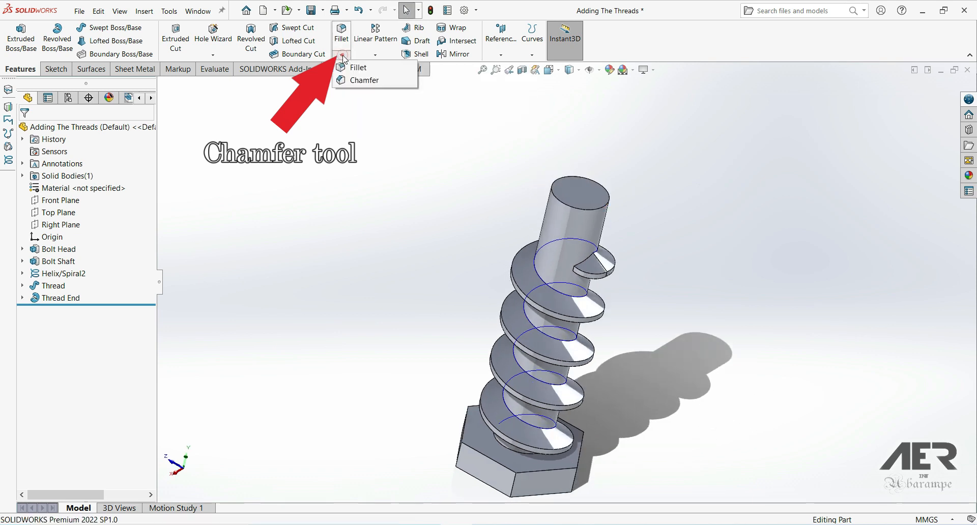
left_click(358, 82)
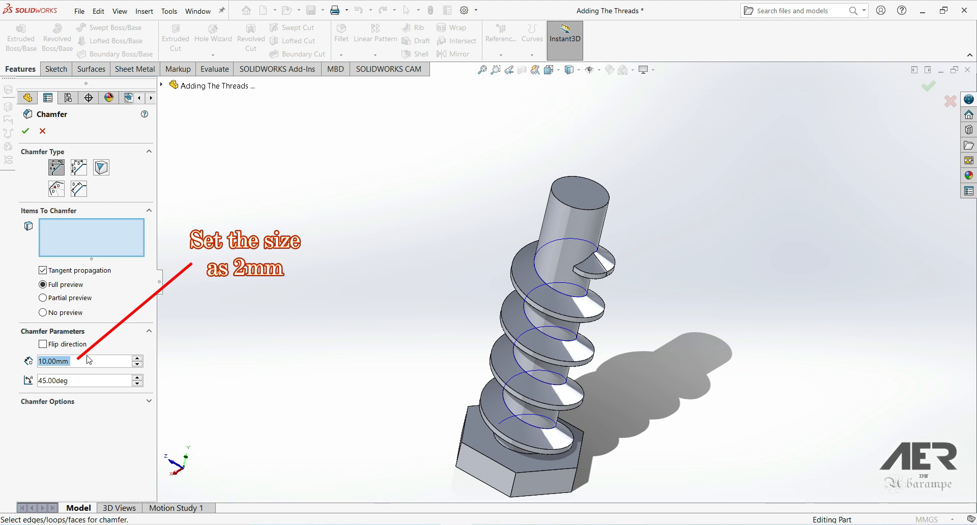
type("2")
key("Return")
left_click(578, 209)
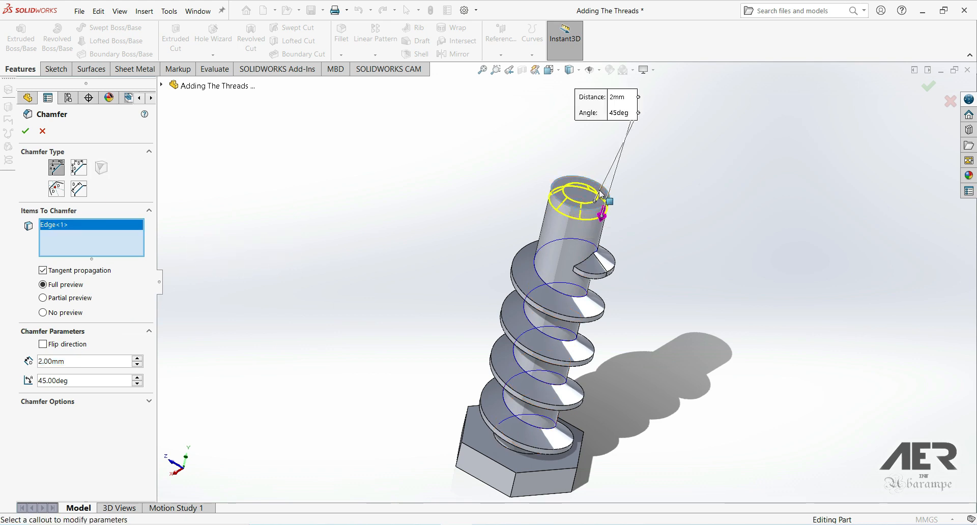
left_click(25, 132)
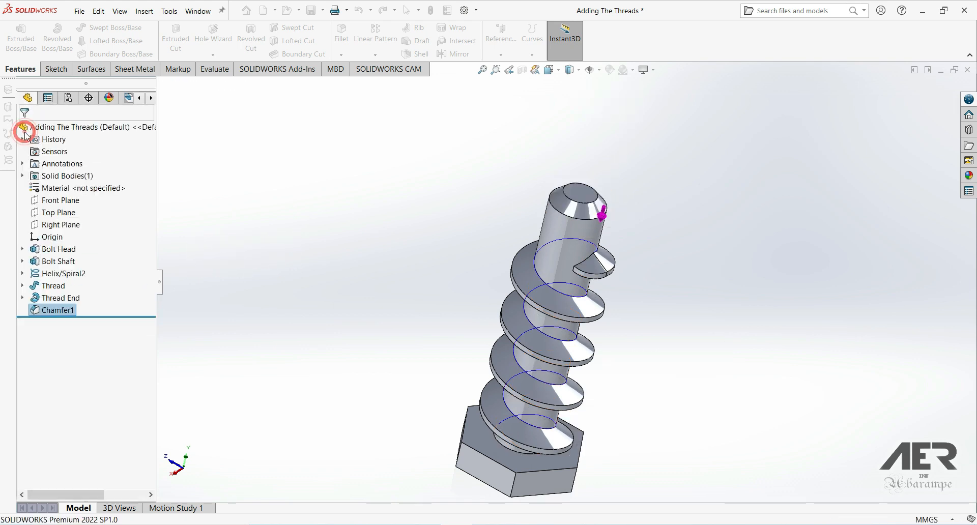
Examine the chamfered shaft tip and the outer edges of the thread and its revolved end
scroll(598, 244, "down", 1)
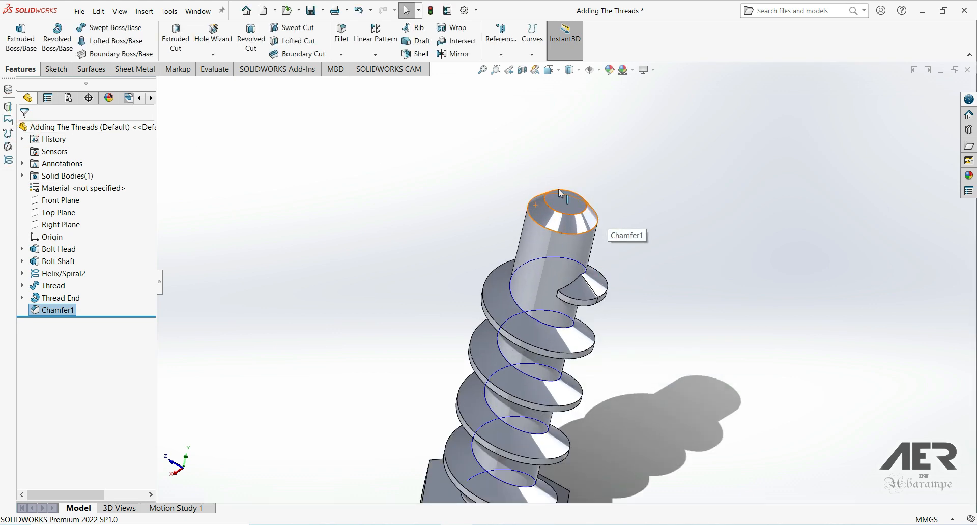
middle_click_drag(553, 395, 610, 300)
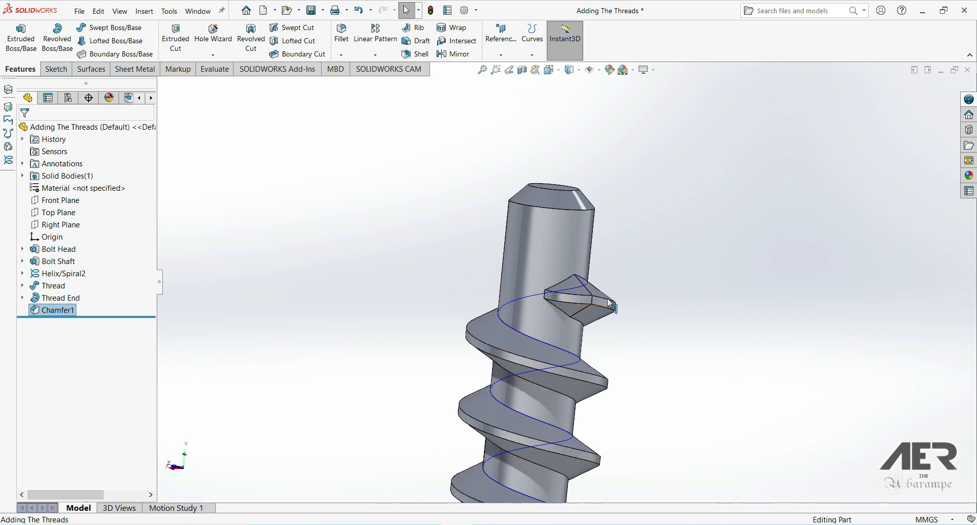
scroll(607, 298, "down", 2)
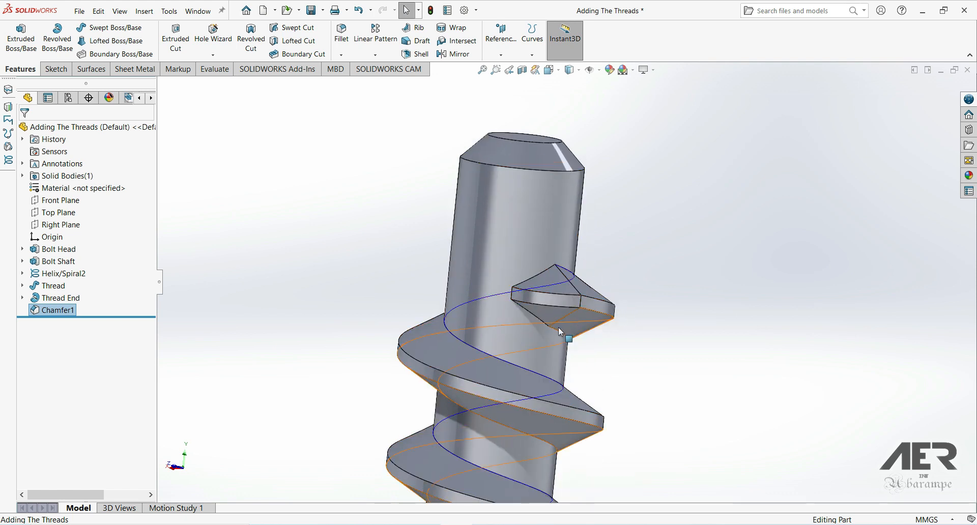
scroll(578, 330, "up", 3)
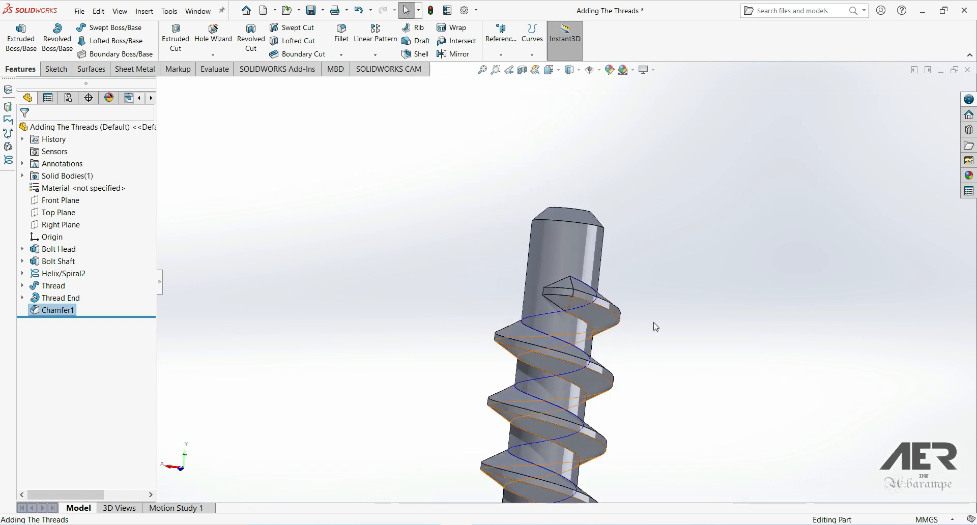
scroll(564, 209, "down", 4)
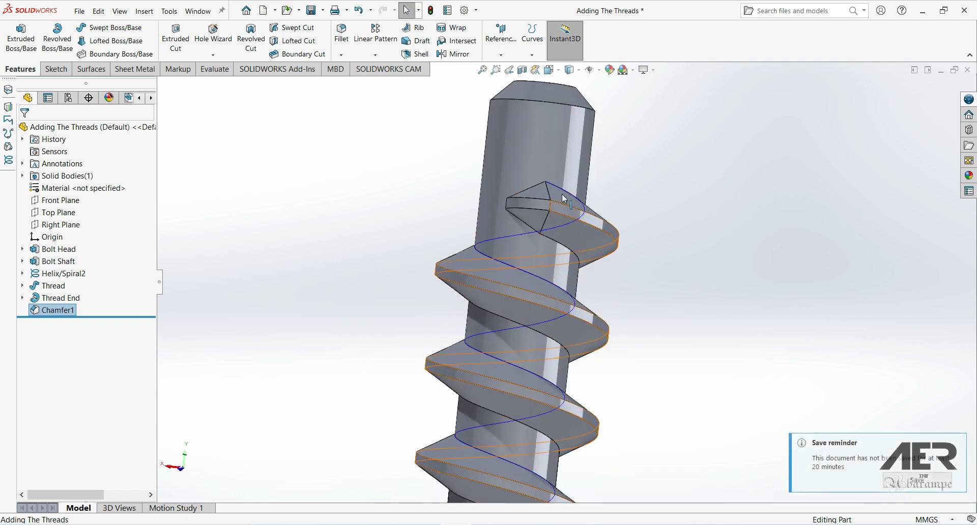
middle_click_drag(605, 300, 669, 341)
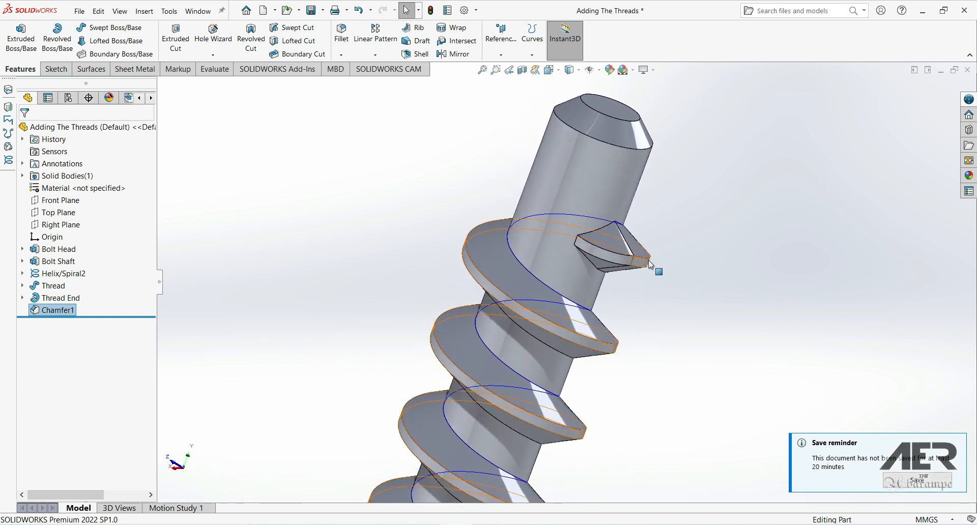
scroll(626, 255, "down", 2)
scroll(595, 208, "up", 2)
scroll(612, 220, "down", 3)
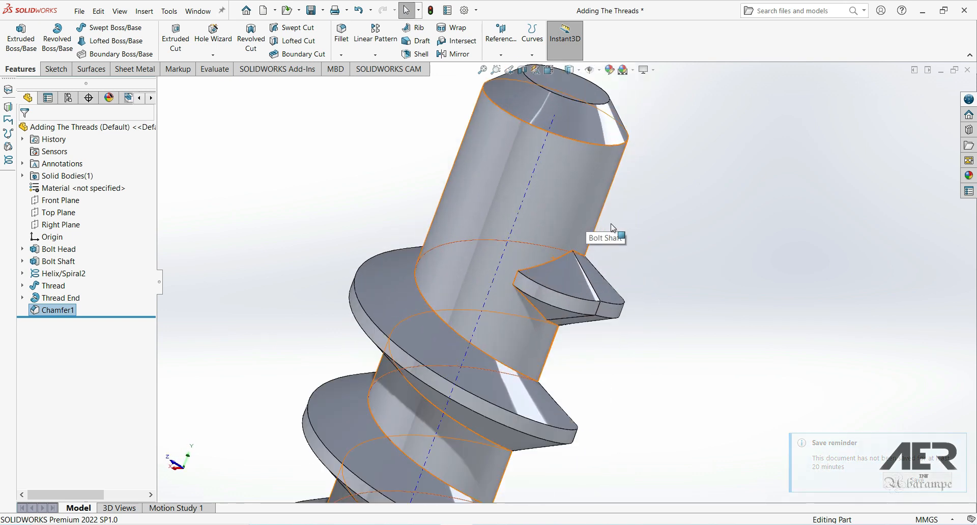
Fillet the upper and lower outer edges of both the revolved thread end and the helical thread with a 0.5 mm radius
left_click(341, 46)
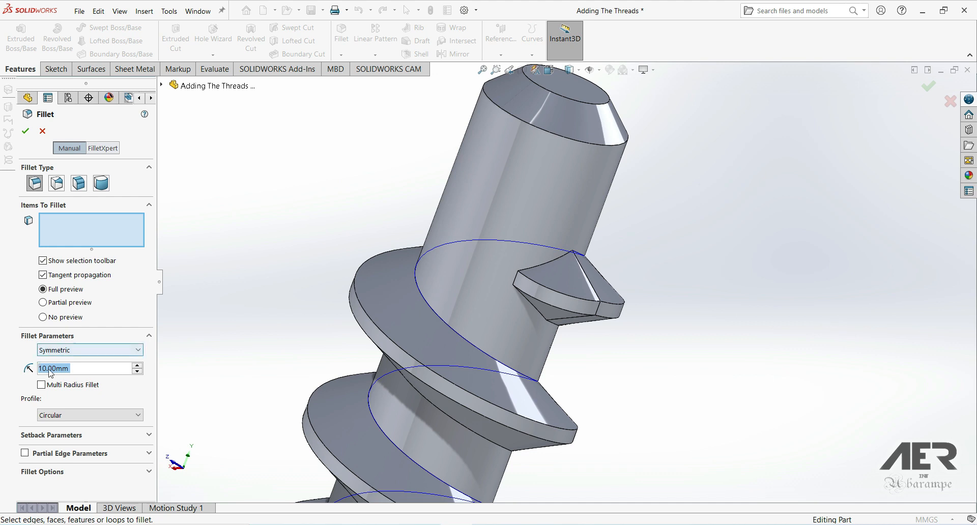
type("0")
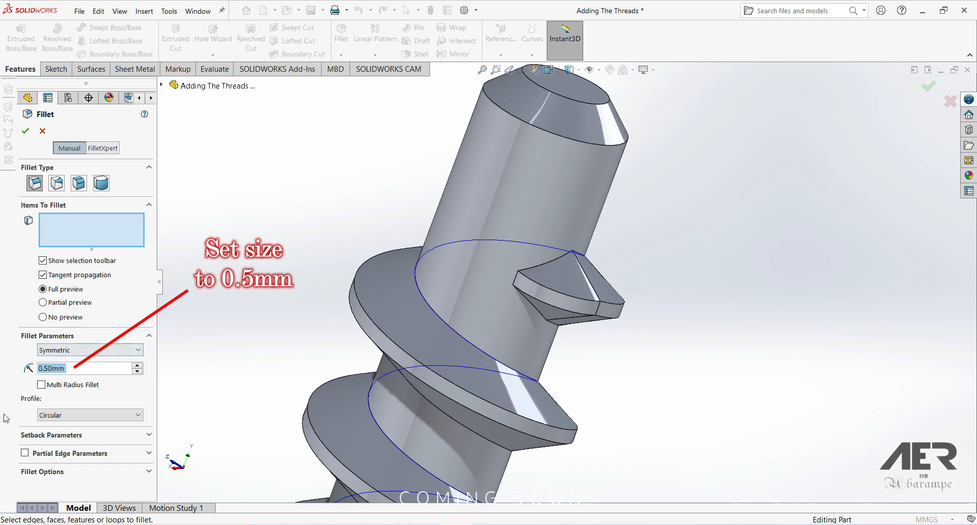
scroll(568, 305, "down", 4)
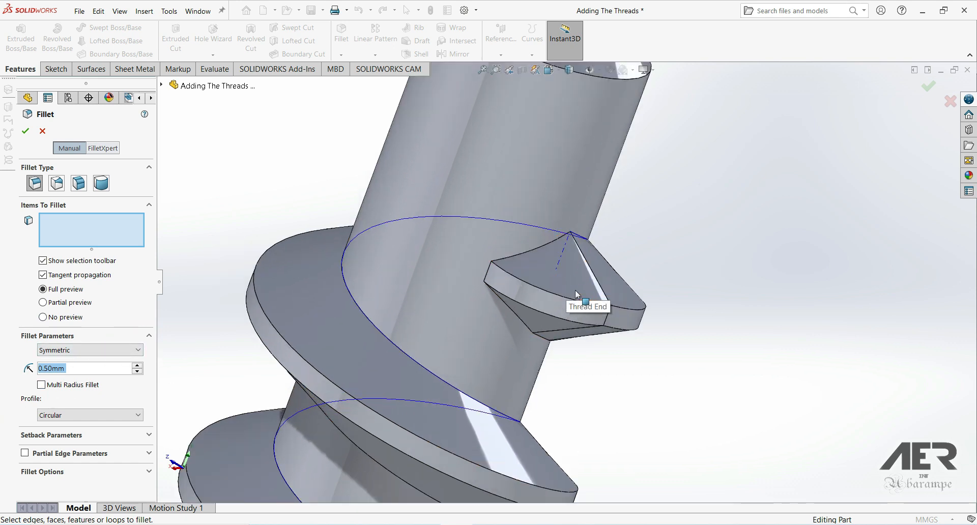
left_click(539, 292)
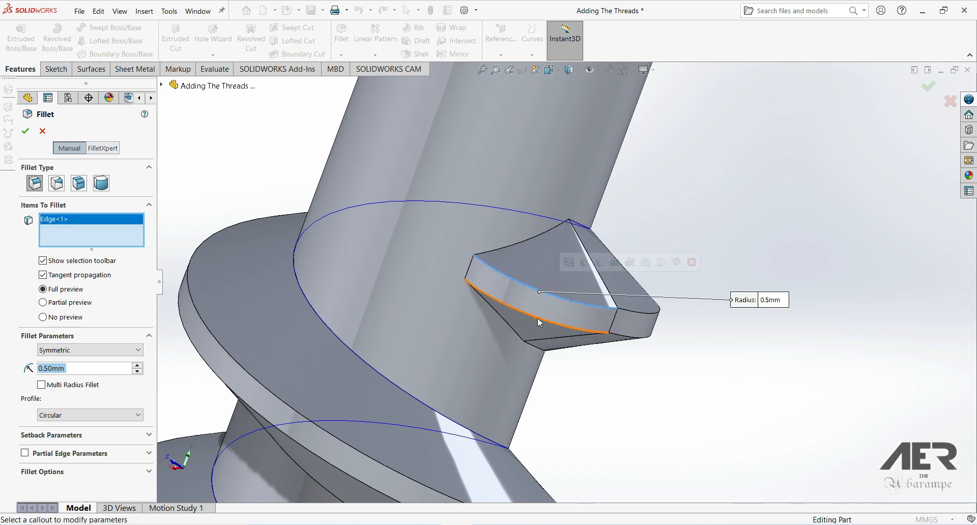
left_click(536, 318)
middle_click_drag(645, 318, 613, 302)
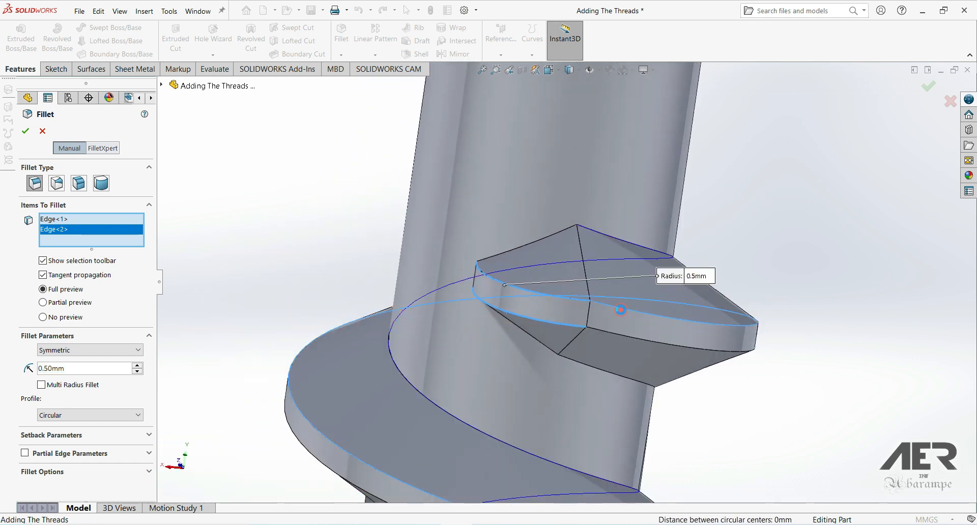
left_click(620, 310)
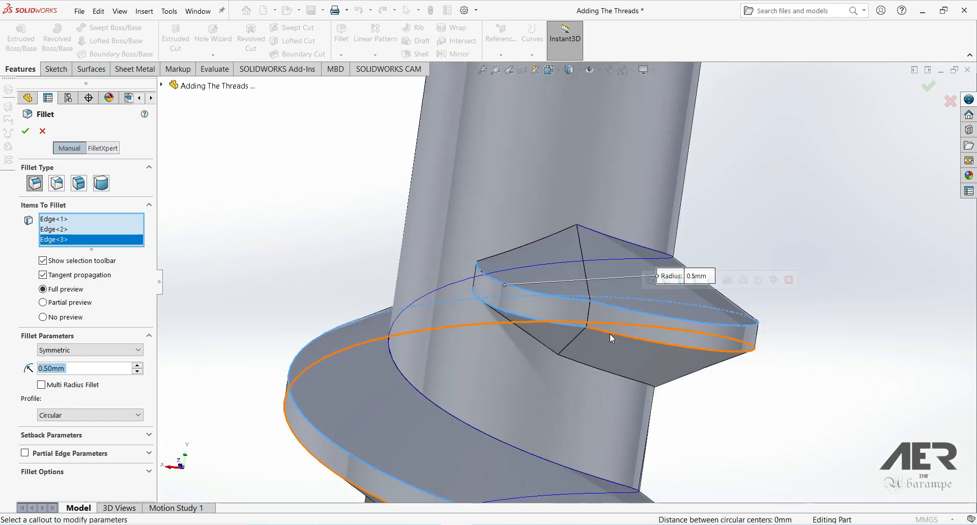
left_click(609, 333)
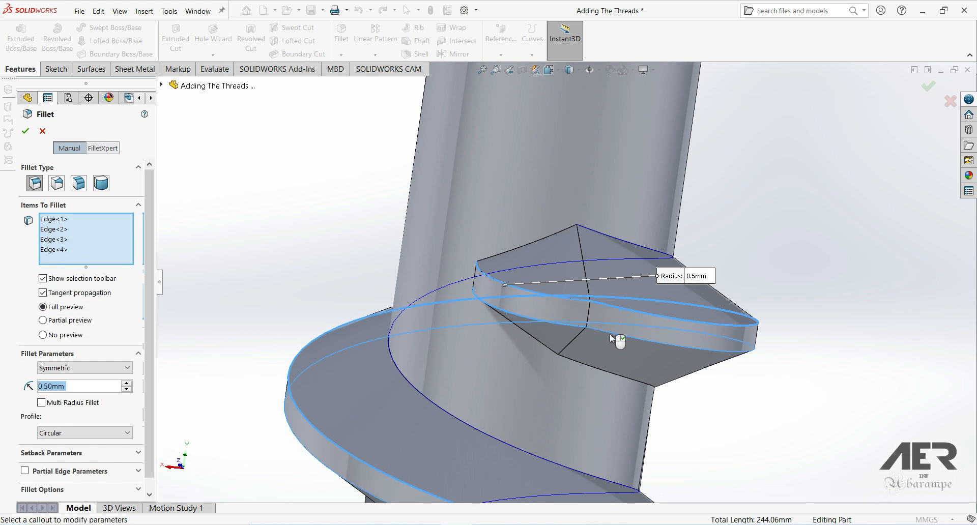
middle_click_drag(556, 374, 527, 372)
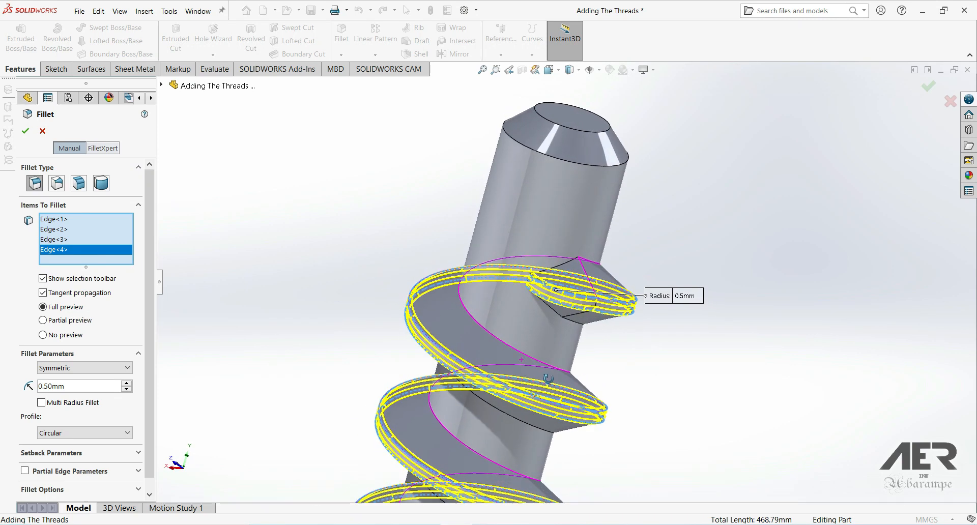
scroll(511, 402, "up", 3)
scroll(510, 406, "down", 1)
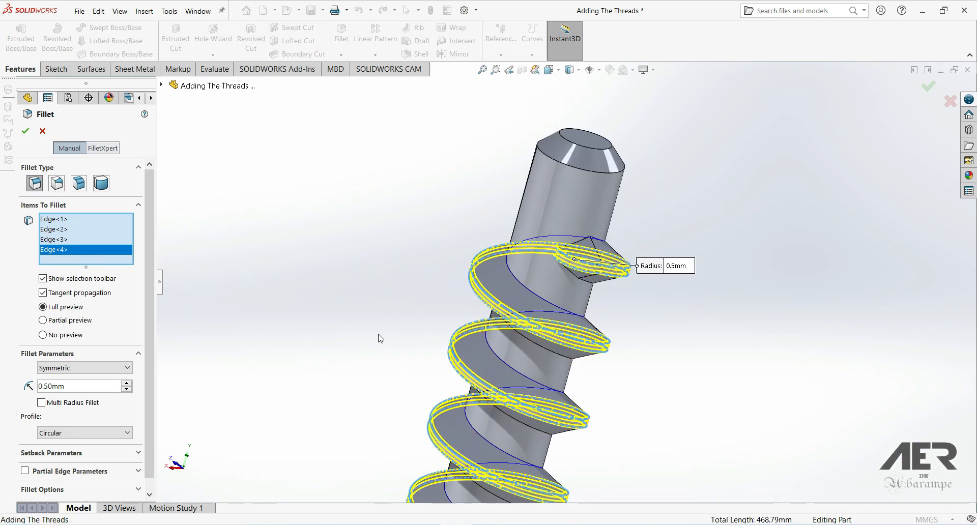
left_click(26, 132)
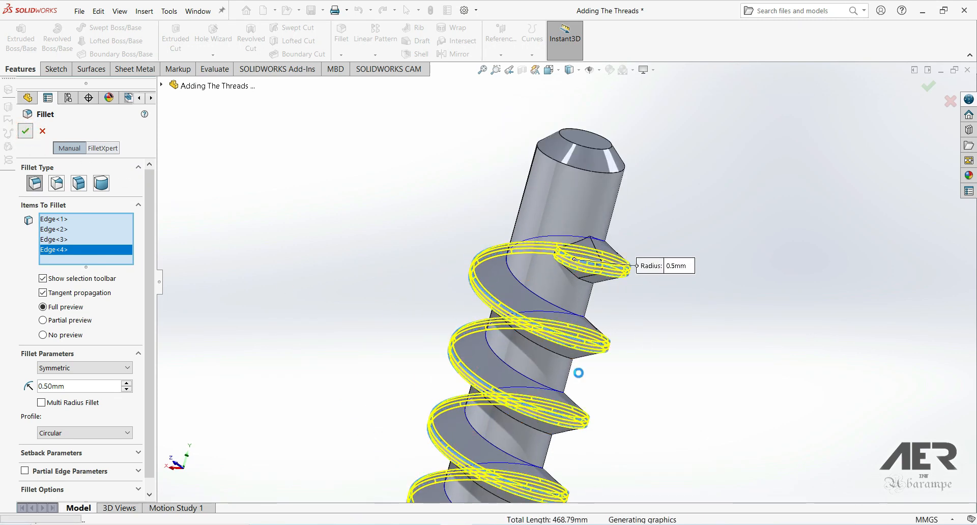
Set up a 2 mm fillet on the thread end's upper and lower edges along the shaft and the thread's lower root edge
middle_click_drag(577, 375, 580, 290)
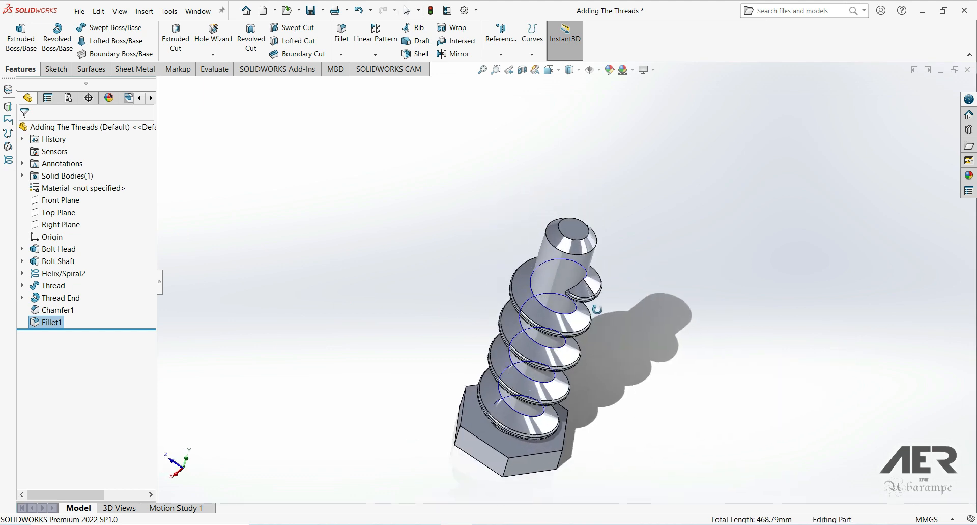
scroll(573, 251, "down", 5)
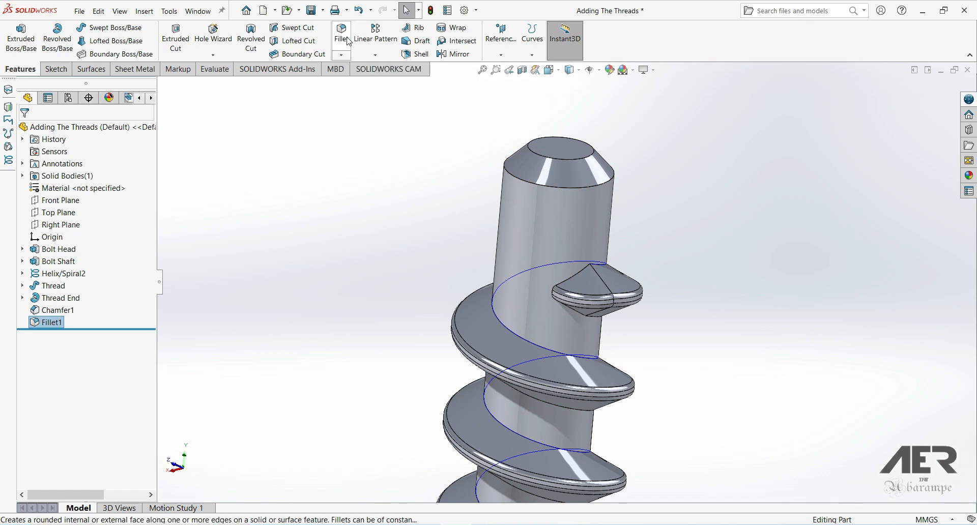
left_click(348, 41)
middle_click_drag(496, 237, 584, 248)
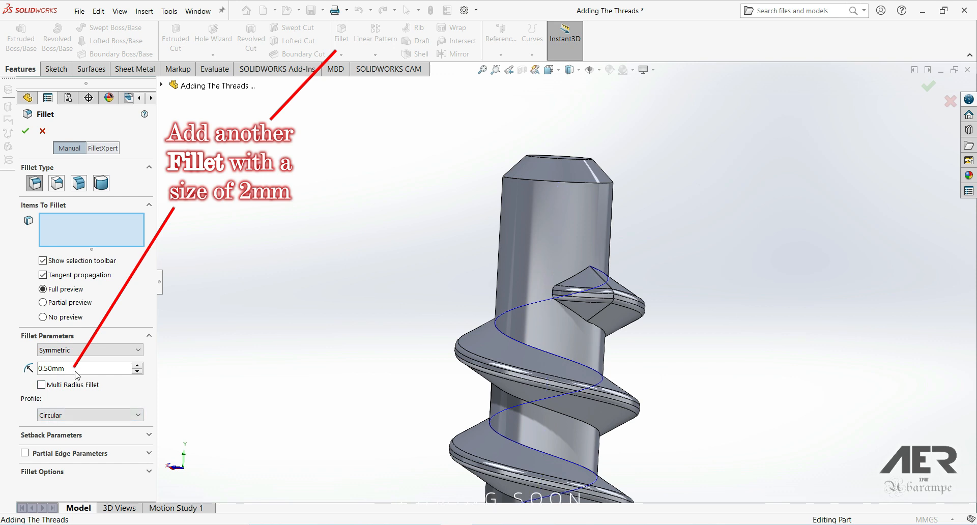
type("2")
key("Return")
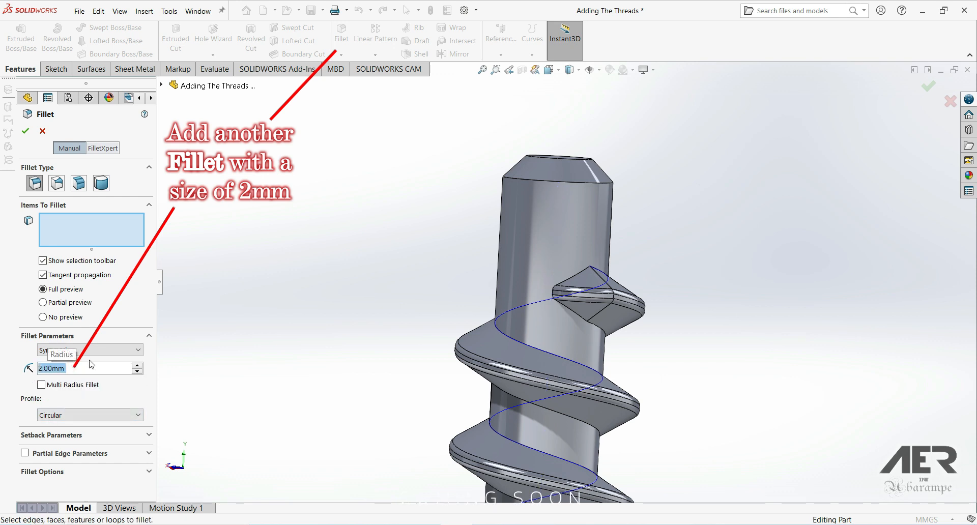
scroll(581, 272, "down", 3)
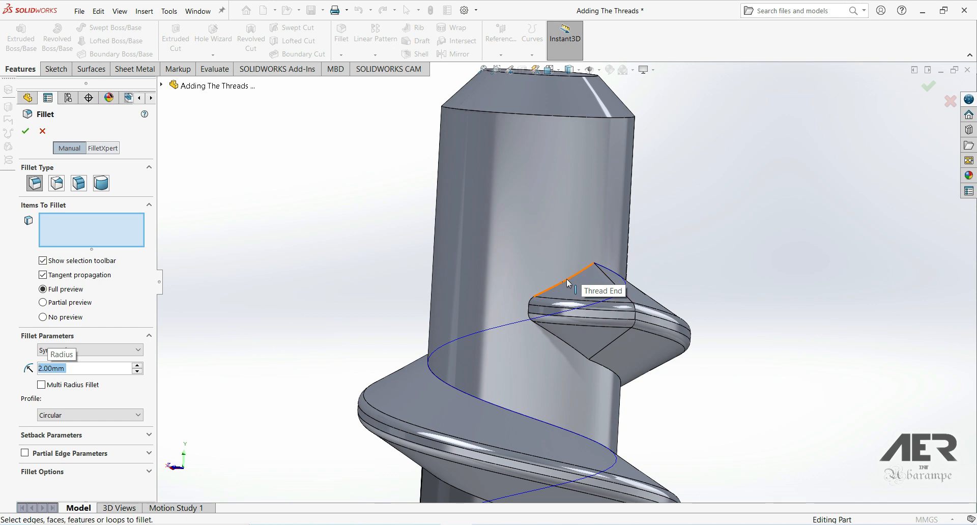
left_click(567, 279)
scroll(562, 336, "down", 2)
scroll(556, 337, "down", 2)
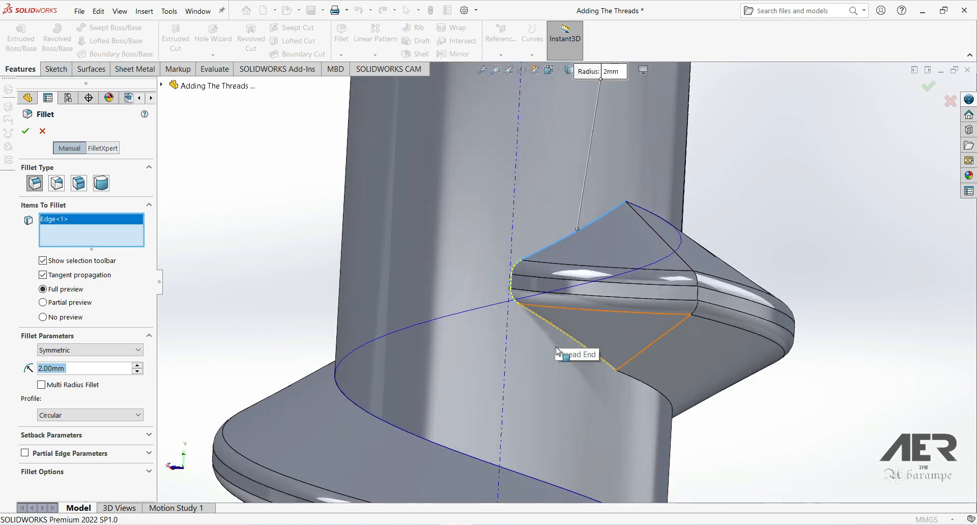
left_click(551, 326)
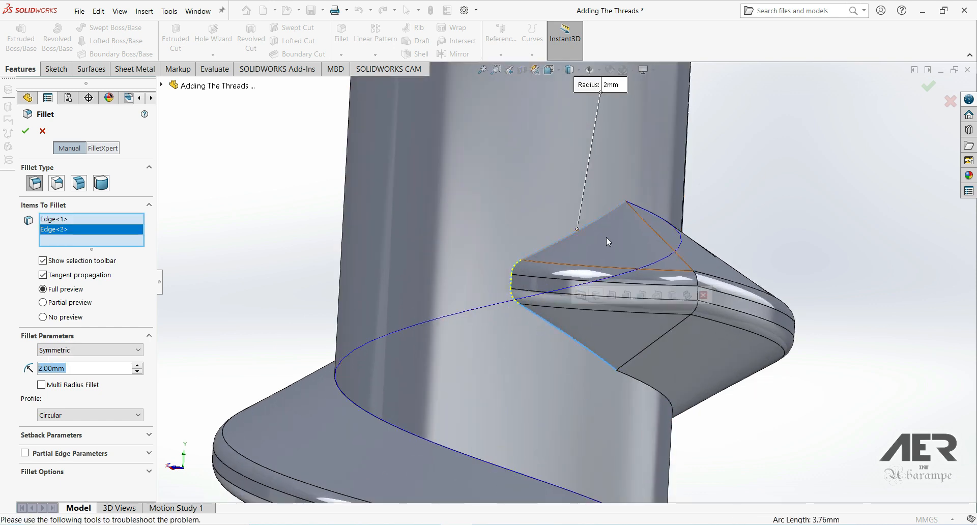
left_click(635, 381)
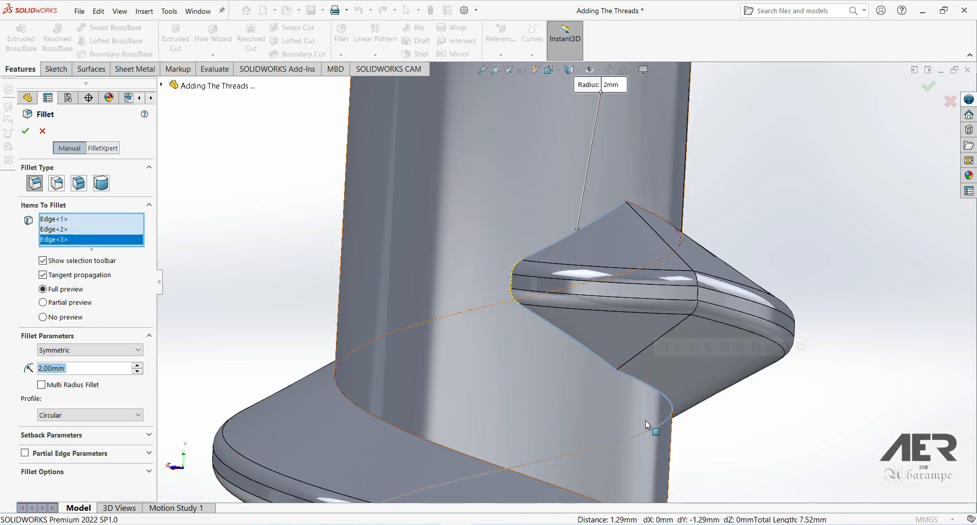
Add the cylindrical face of the bolt shaft to the 2 mm fillet selection and apply the fillet along the thread root
middle_click_drag(639, 325, 641, 260)
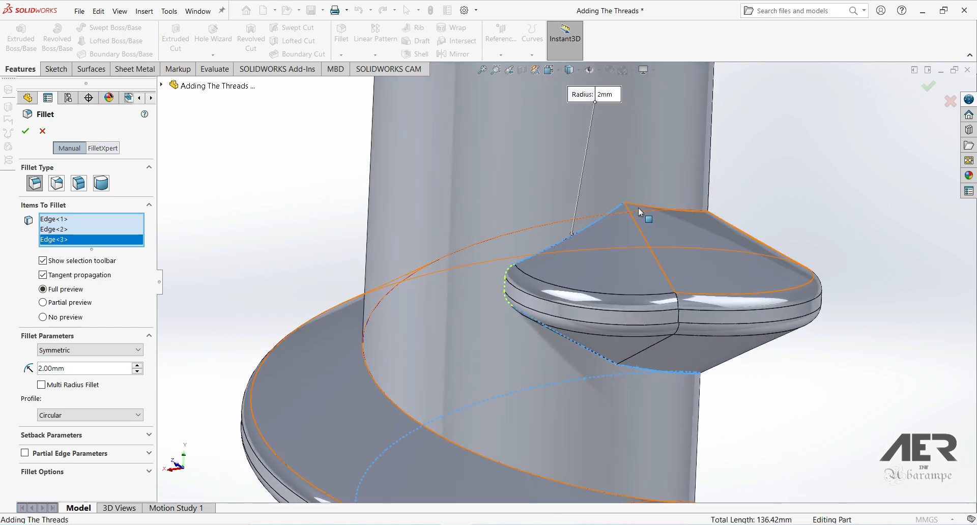
mouse_move(640, 208)
middle_mouse_down()
mouse_move(645, 194)
mouse_move(637, 219)
middle_mouse_up()
scroll(610, 410, "up", 4)
middle_click_drag(581, 412, 592, 412)
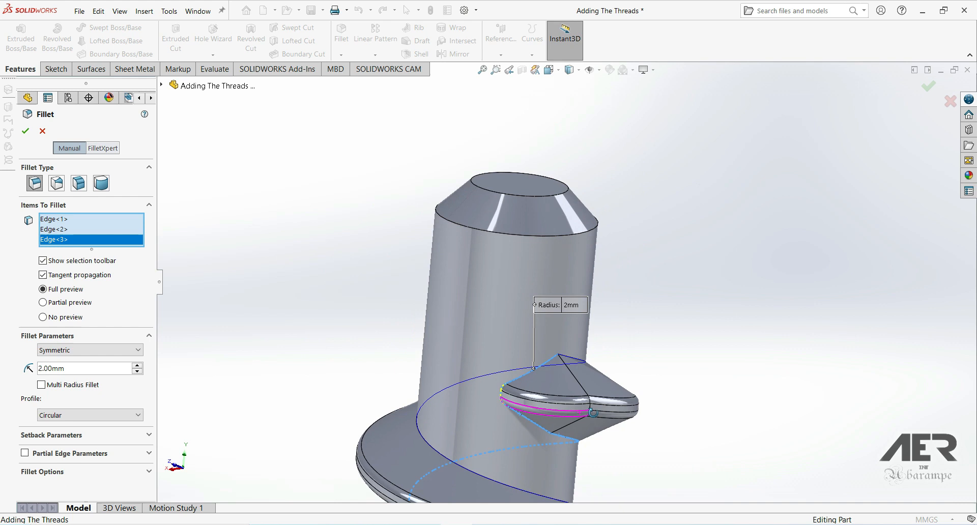
scroll(560, 357, "down", 5)
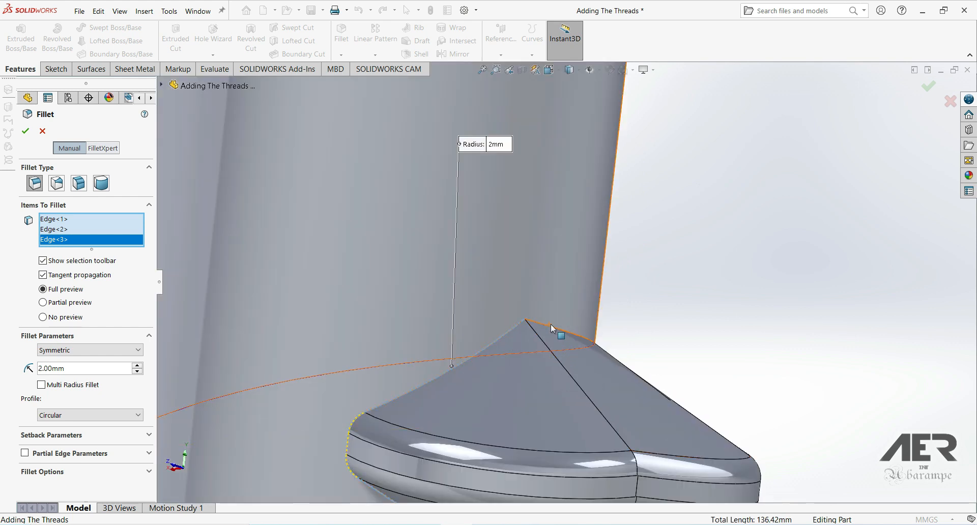
left_click(552, 329)
scroll(526, 361, "up", 8)
middle_click_drag(523, 379, 585, 373)
key("f")
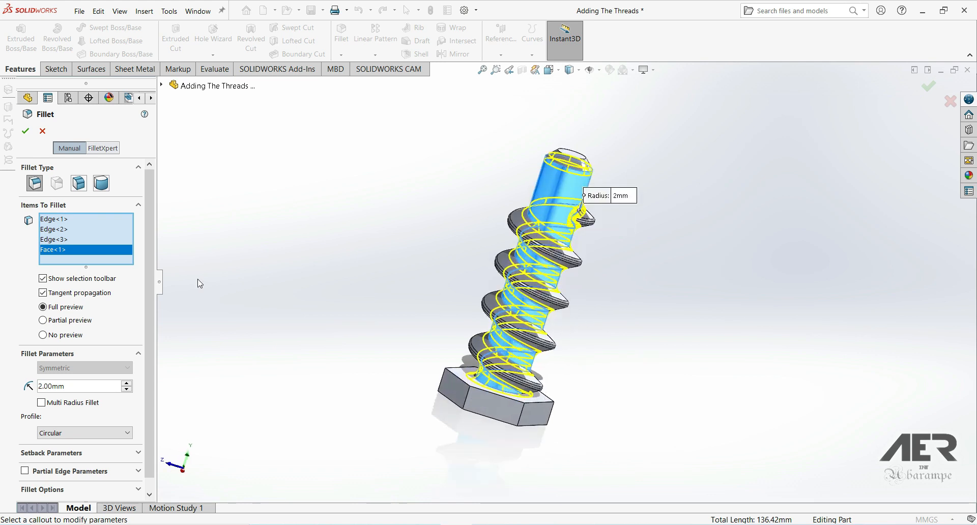
left_click(27, 132)
Examine the filleted root and outer edges of the helical thread along the whole bolt and at the thread end
mouse_move(666, 332)
middle_mouse_down()
mouse_move(593, 358)
mouse_move(473, 380)
mouse_move(652, 343)
middle_mouse_up()
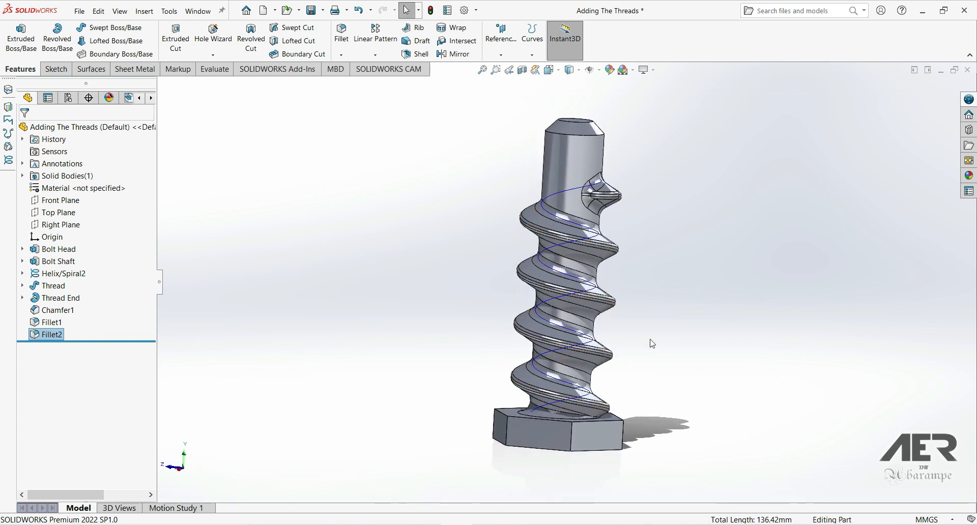
key("f")
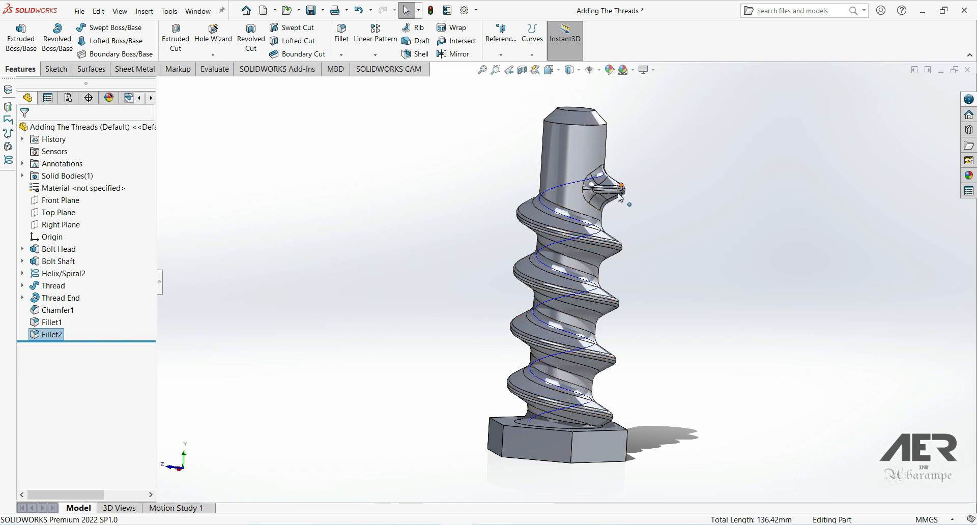
scroll(552, 202, "down", 5)
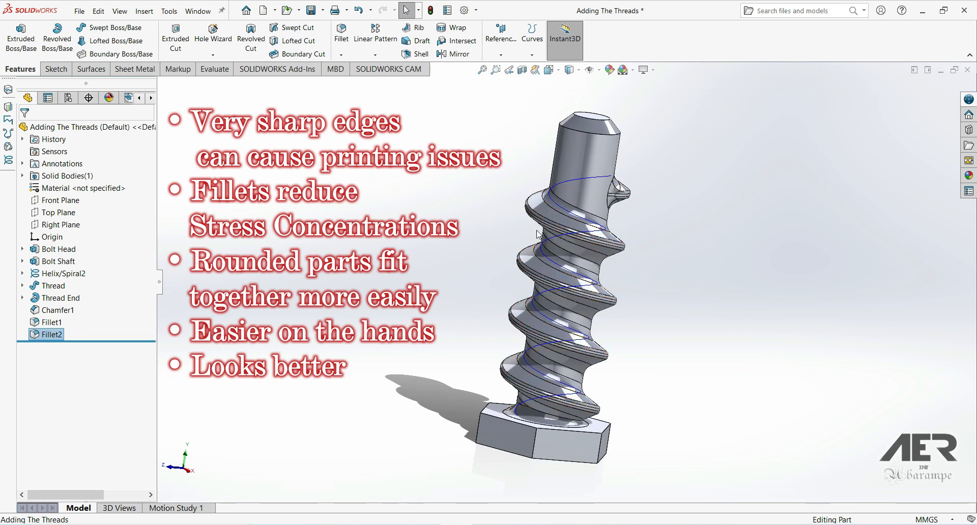
middle_click_drag(537, 233, 764, 351)
middle_click_drag(544, 216, 631, 273)
scroll(589, 234, "down", 3)
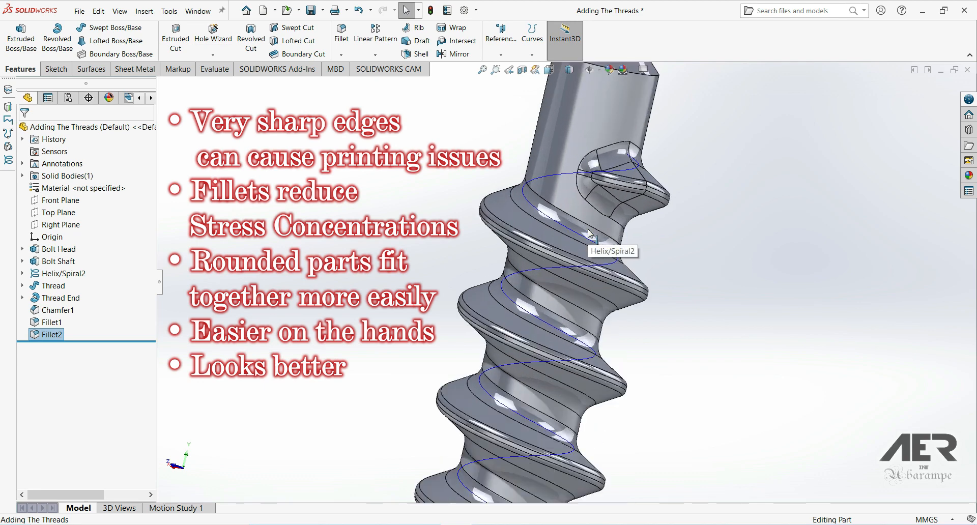
middle_click_drag(612, 224, 530, 284)
scroll(606, 255, "up", 6)
middle_click_drag(607, 300, 560, 214)
scroll(635, 368, "up", 3)
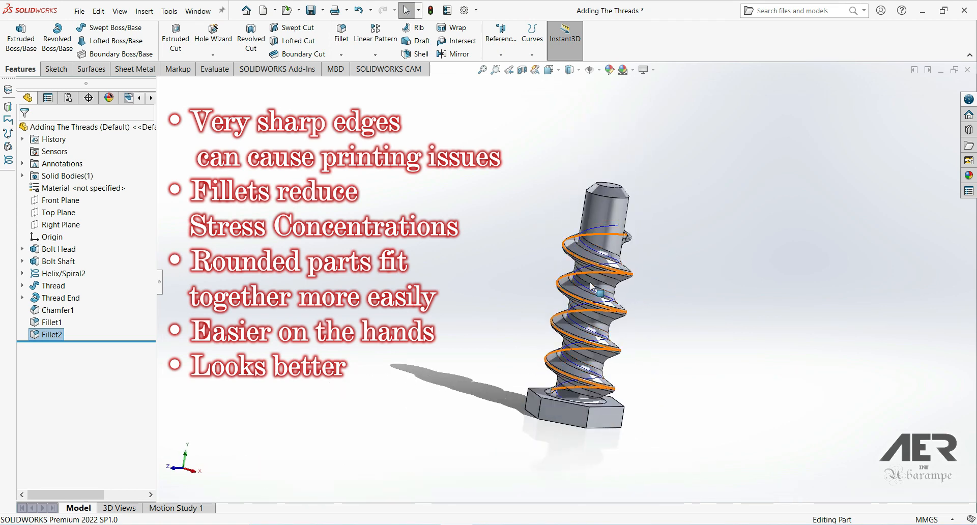
scroll(554, 205, "down", 5)
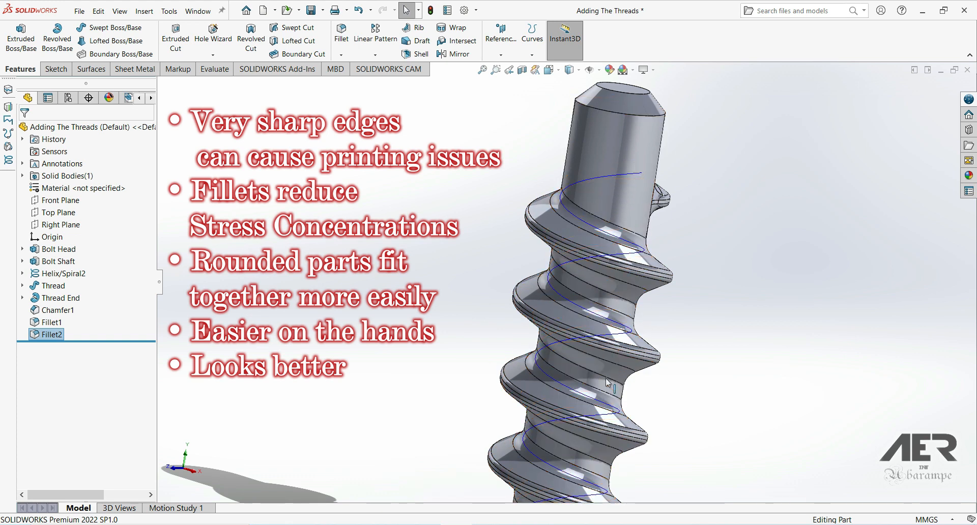
scroll(607, 382, "up", 5)
middle_click_drag(562, 362, 625, 285)
scroll(610, 284, "up", 1)
middle_click_drag(605, 439, 652, 433)
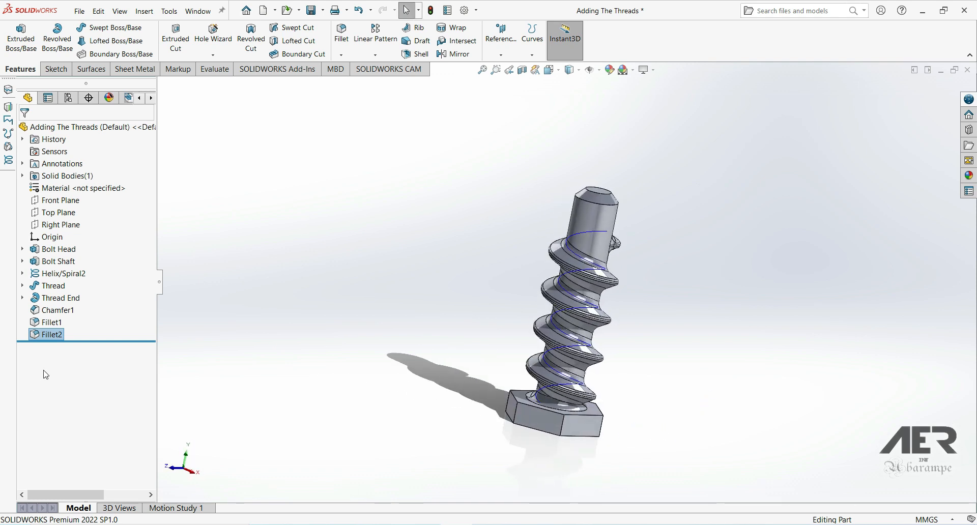
Examine the chamfered shaft tip and the blended thread end, and review the finished bolt as a whole
middle_click_drag(612, 267, 559, 238)
scroll(558, 238, "down", 5)
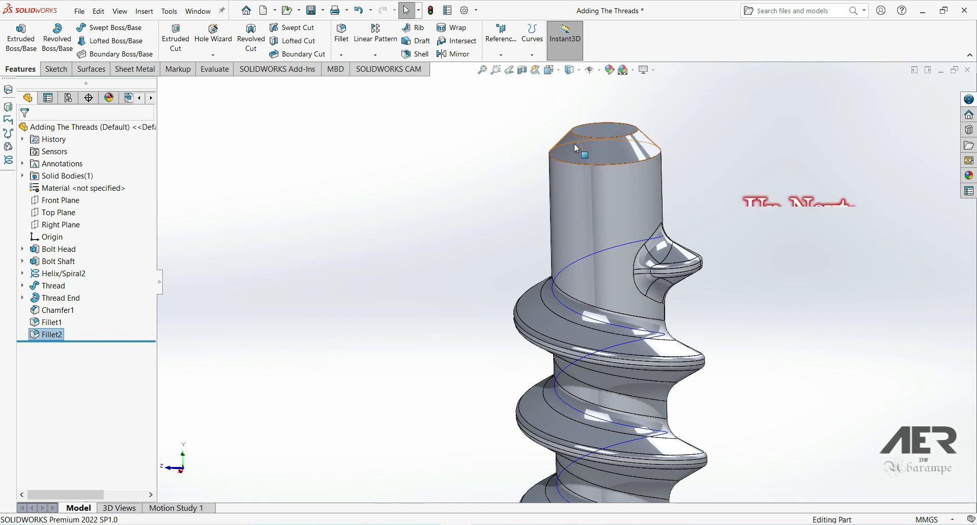
scroll(575, 146, "up", 1)
scroll(642, 263, "down", 2)
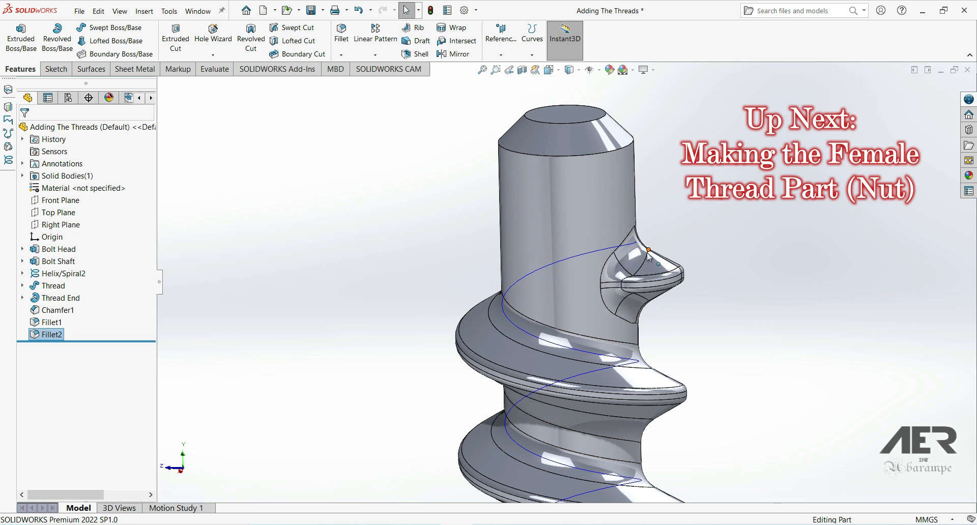
scroll(582, 306, "up", 8)
middle_click_drag(585, 318, 648, 338)
scroll(654, 349, "down", 5)
scroll(570, 325, "up", 2)
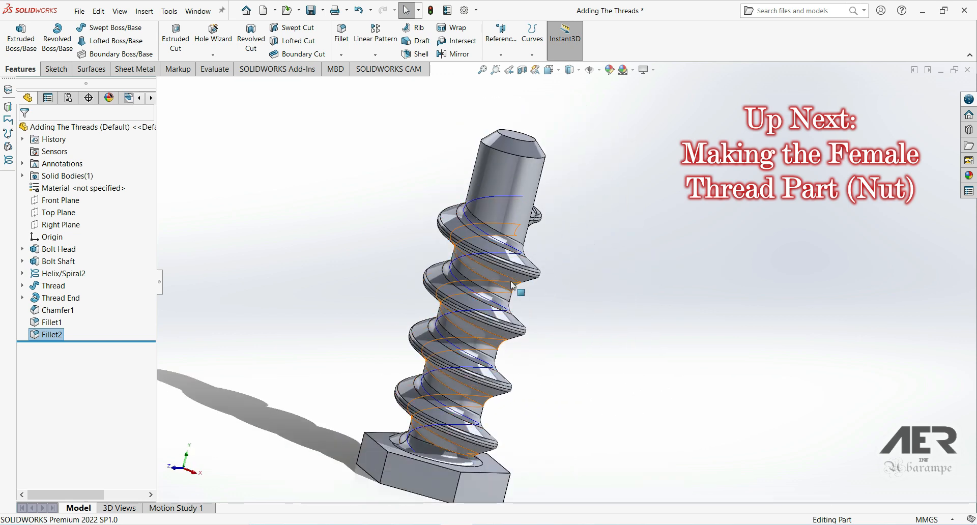